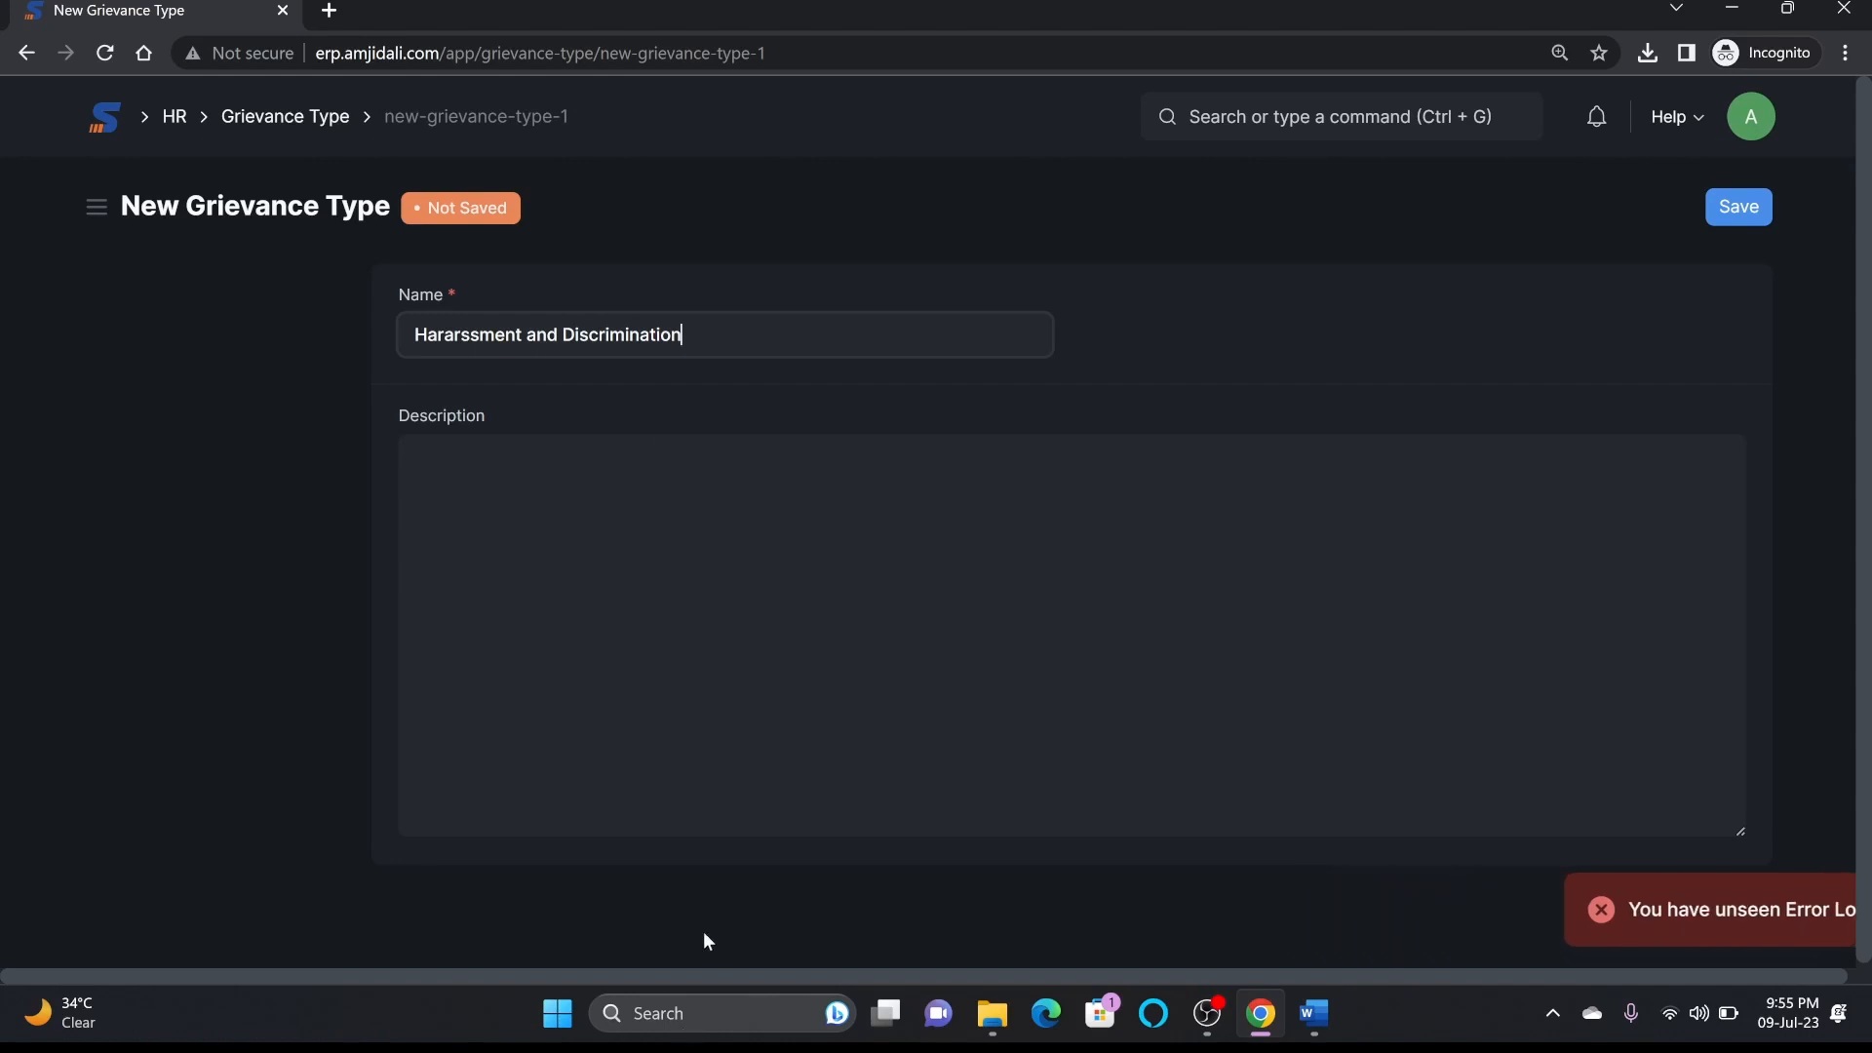
# Step: Describe the harassment grievance type as "Basd on race, gender, age or any other protectoed characteristics." and save it
pyautogui.click(843, 508)
pyautogui.write('Basd on race, gende')
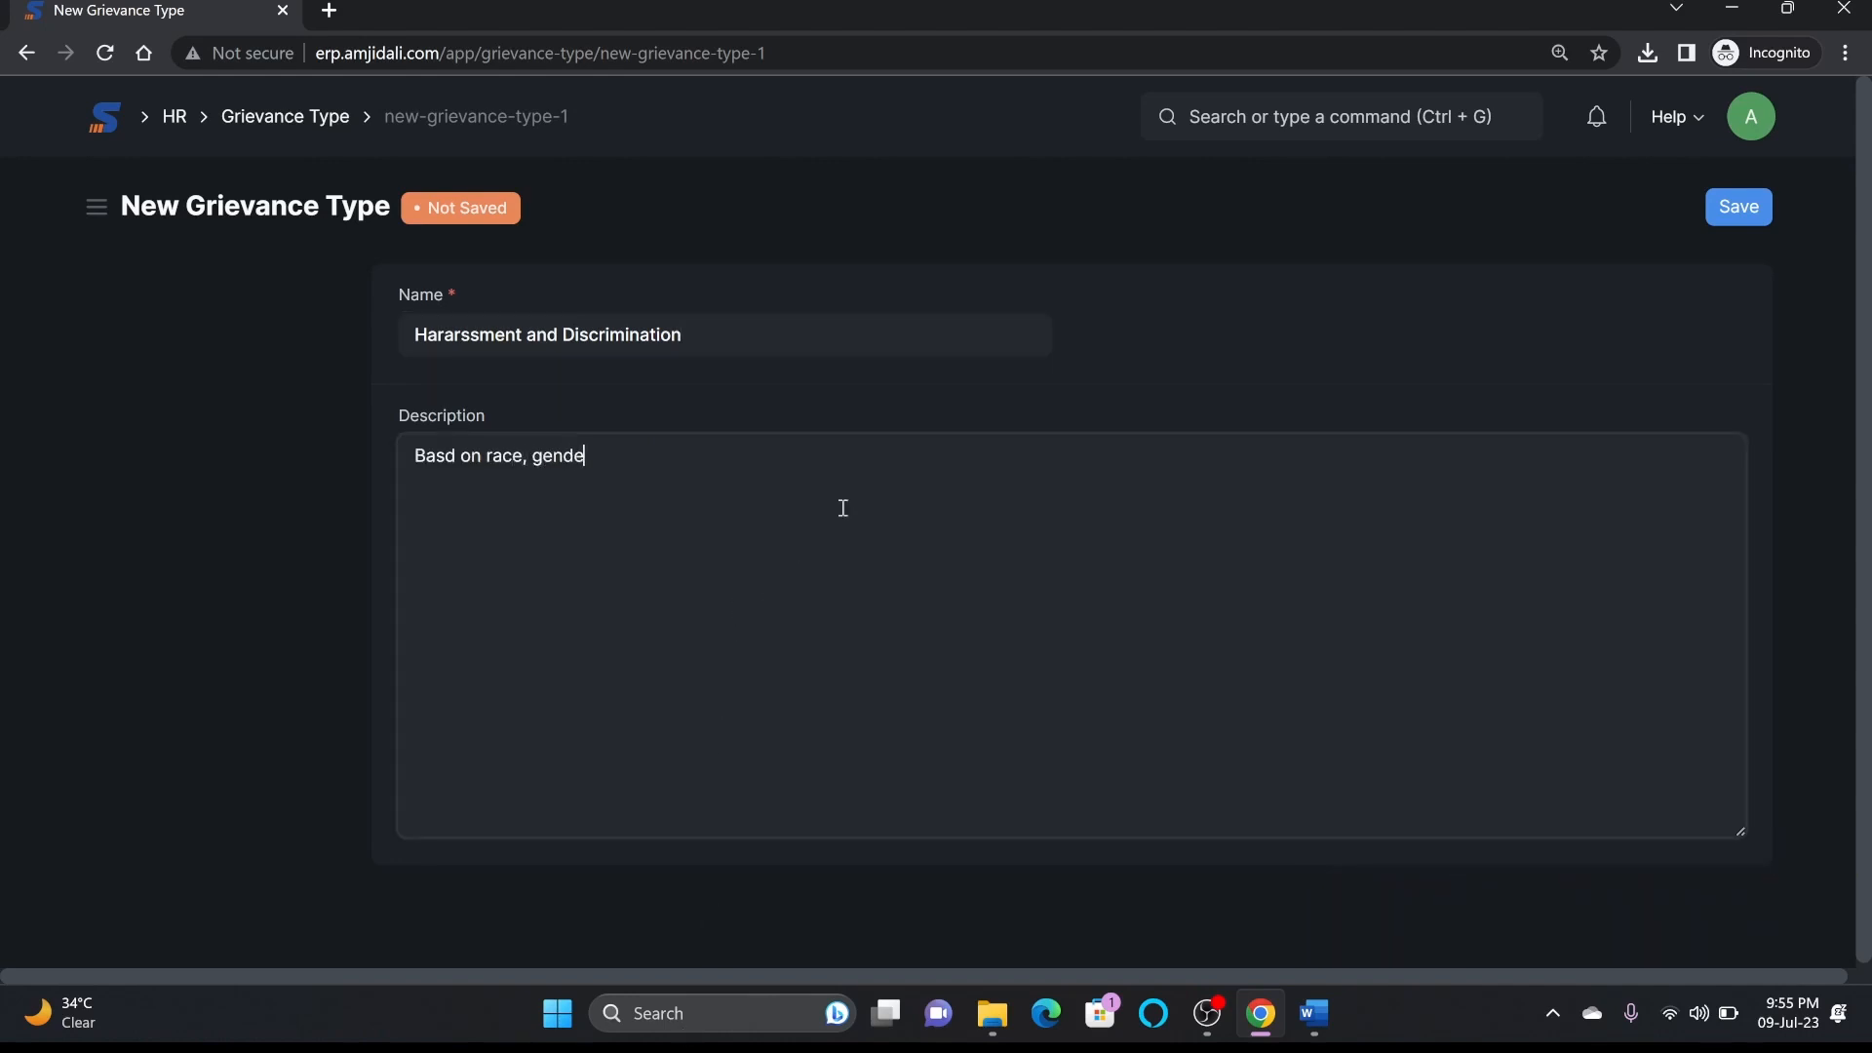
pyautogui.write('r, age or any other protectoed characteristics.')
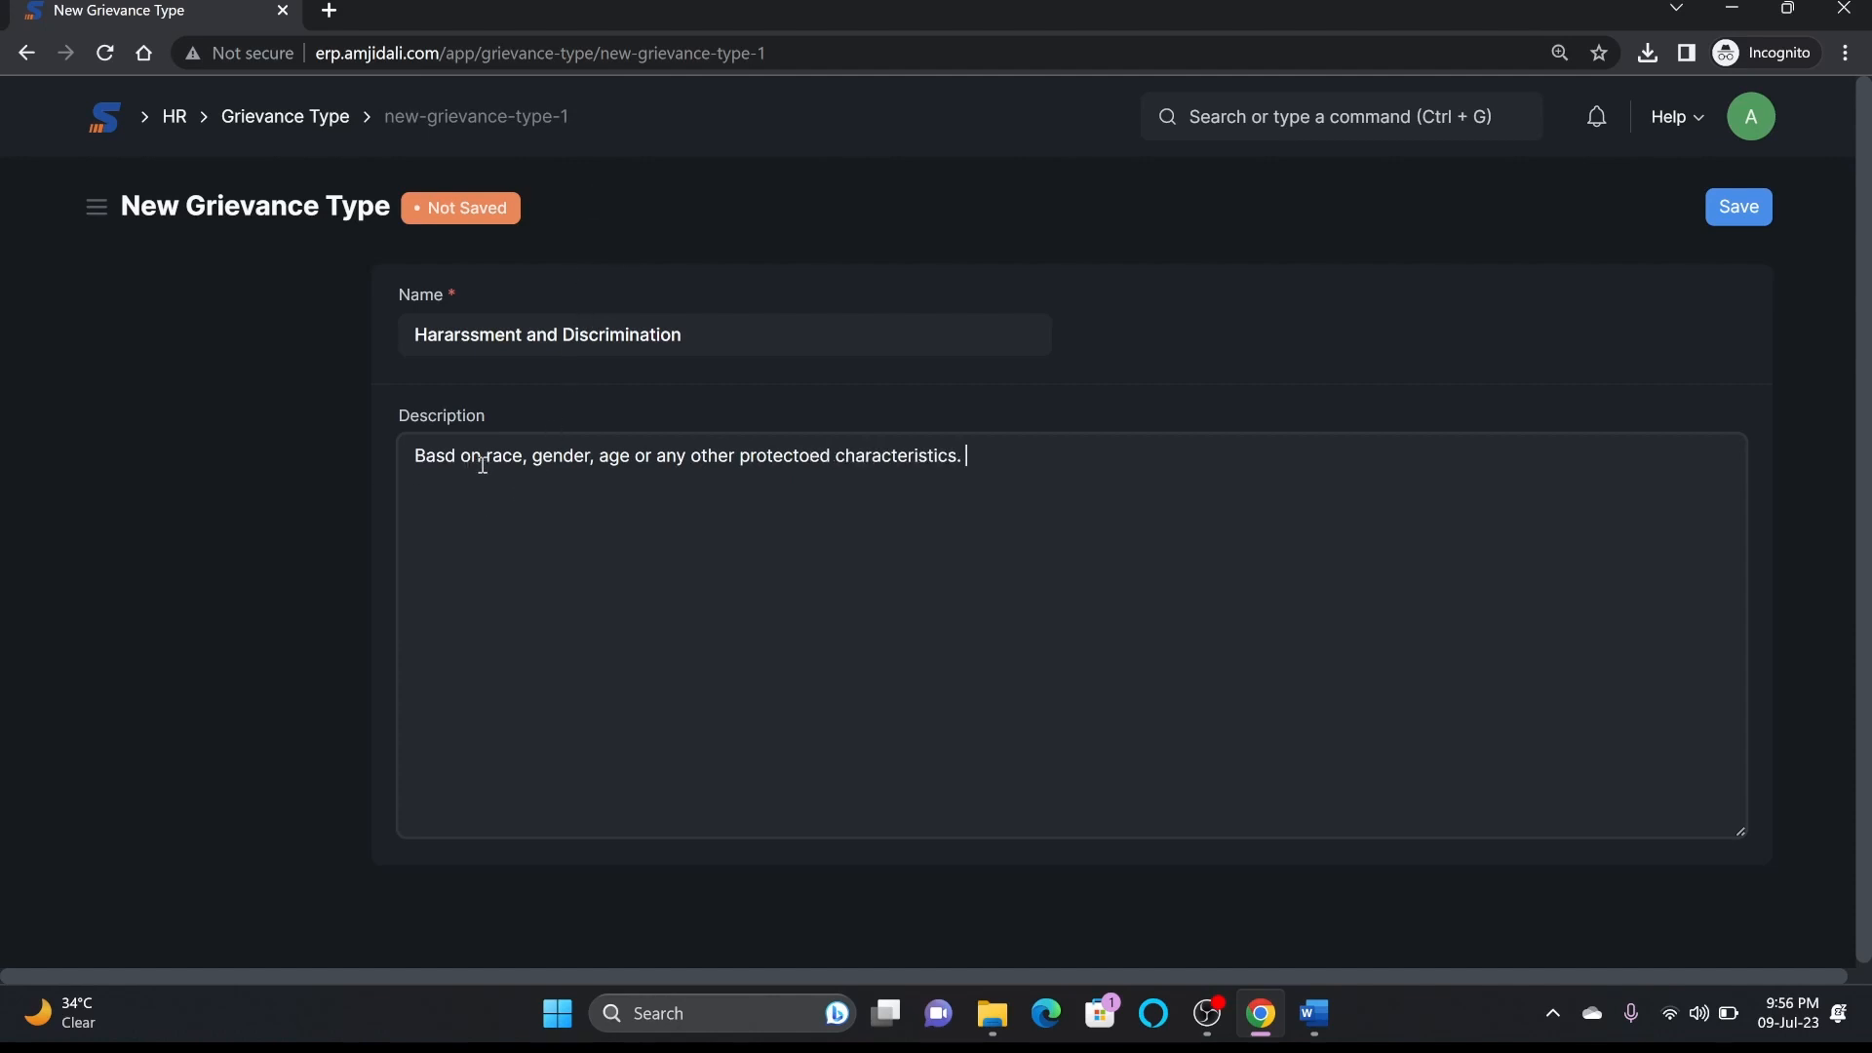
pyautogui.hotkey('ctrl', 's')
# Step: Add a new grievance type from the grievance type list and name it "Compensation and Benfits"
pyautogui.click(295, 119)
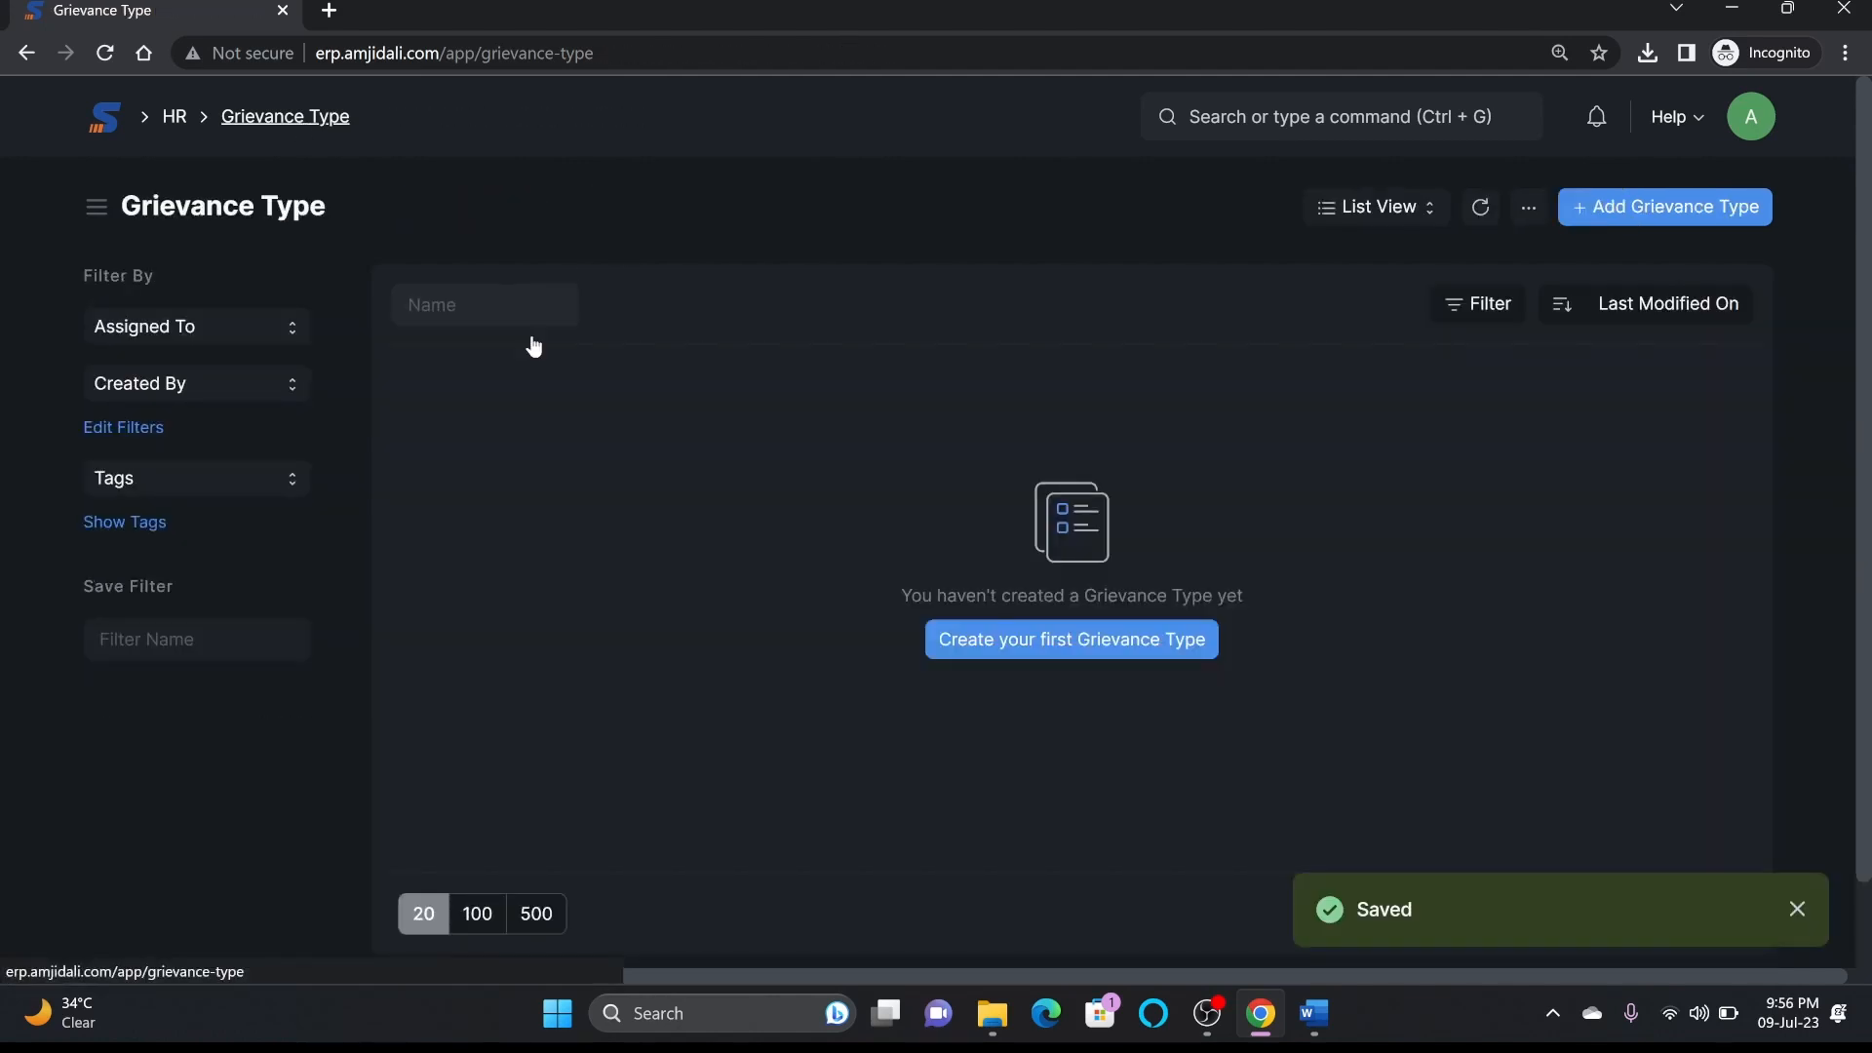
pyautogui.click(1610, 213)
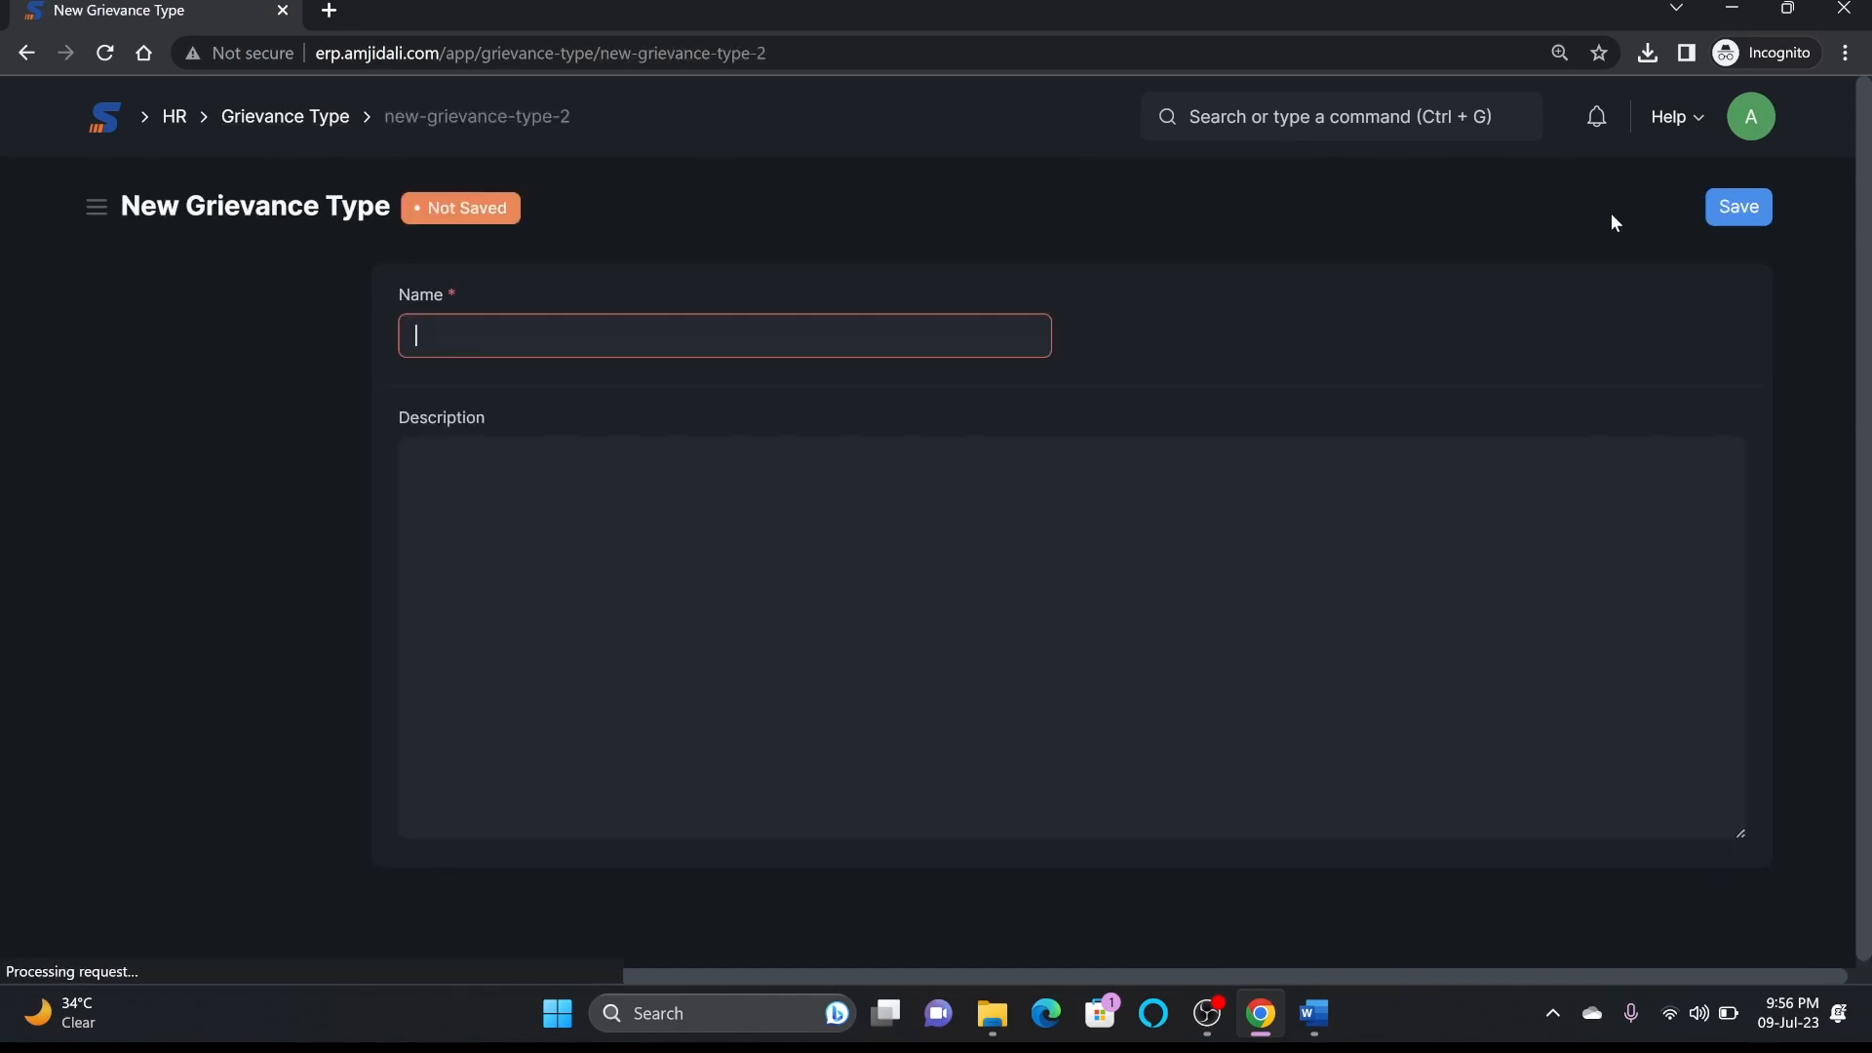
pyautogui.write('Compensation and Benfits')
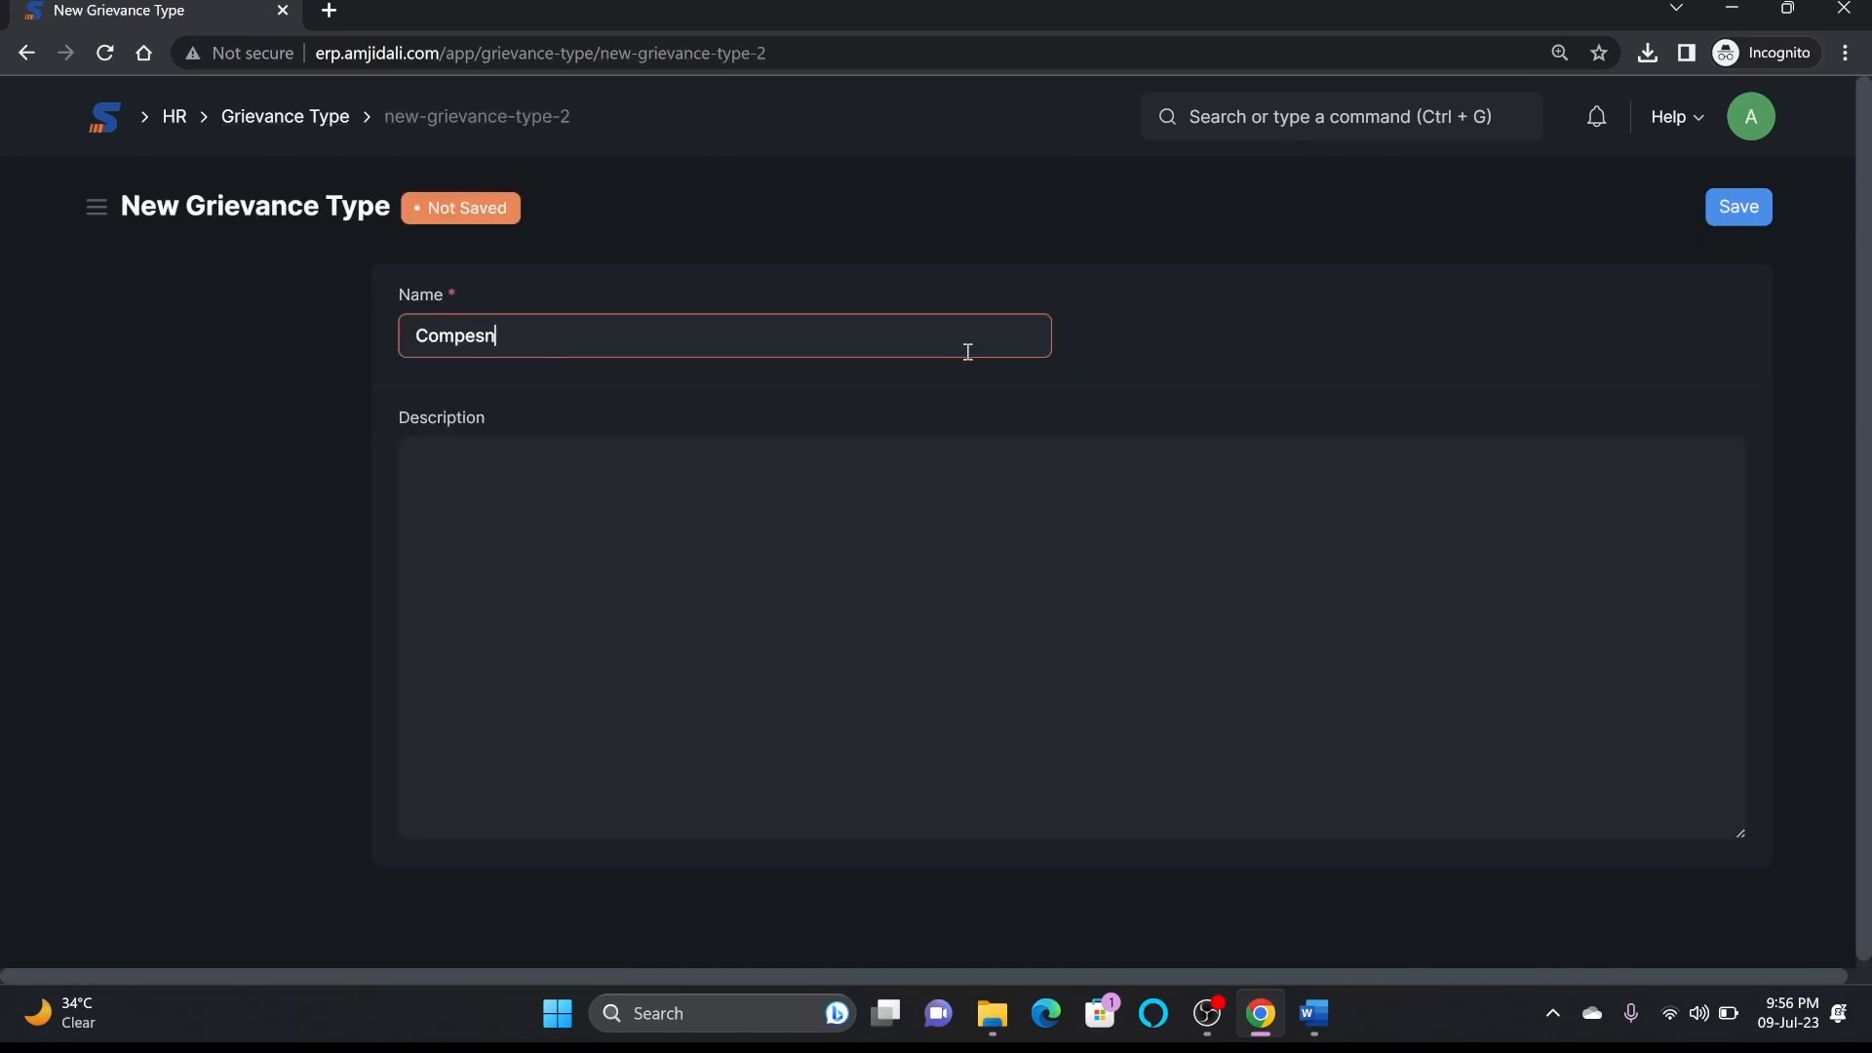
pyautogui.press('Tab')
# Step: Enter the description "Disupte salary, benefits, bonuses, lack of recognition and etc that lead to dissatisfaction of an employee." and save the grievance type
pyautogui.write('Disu')
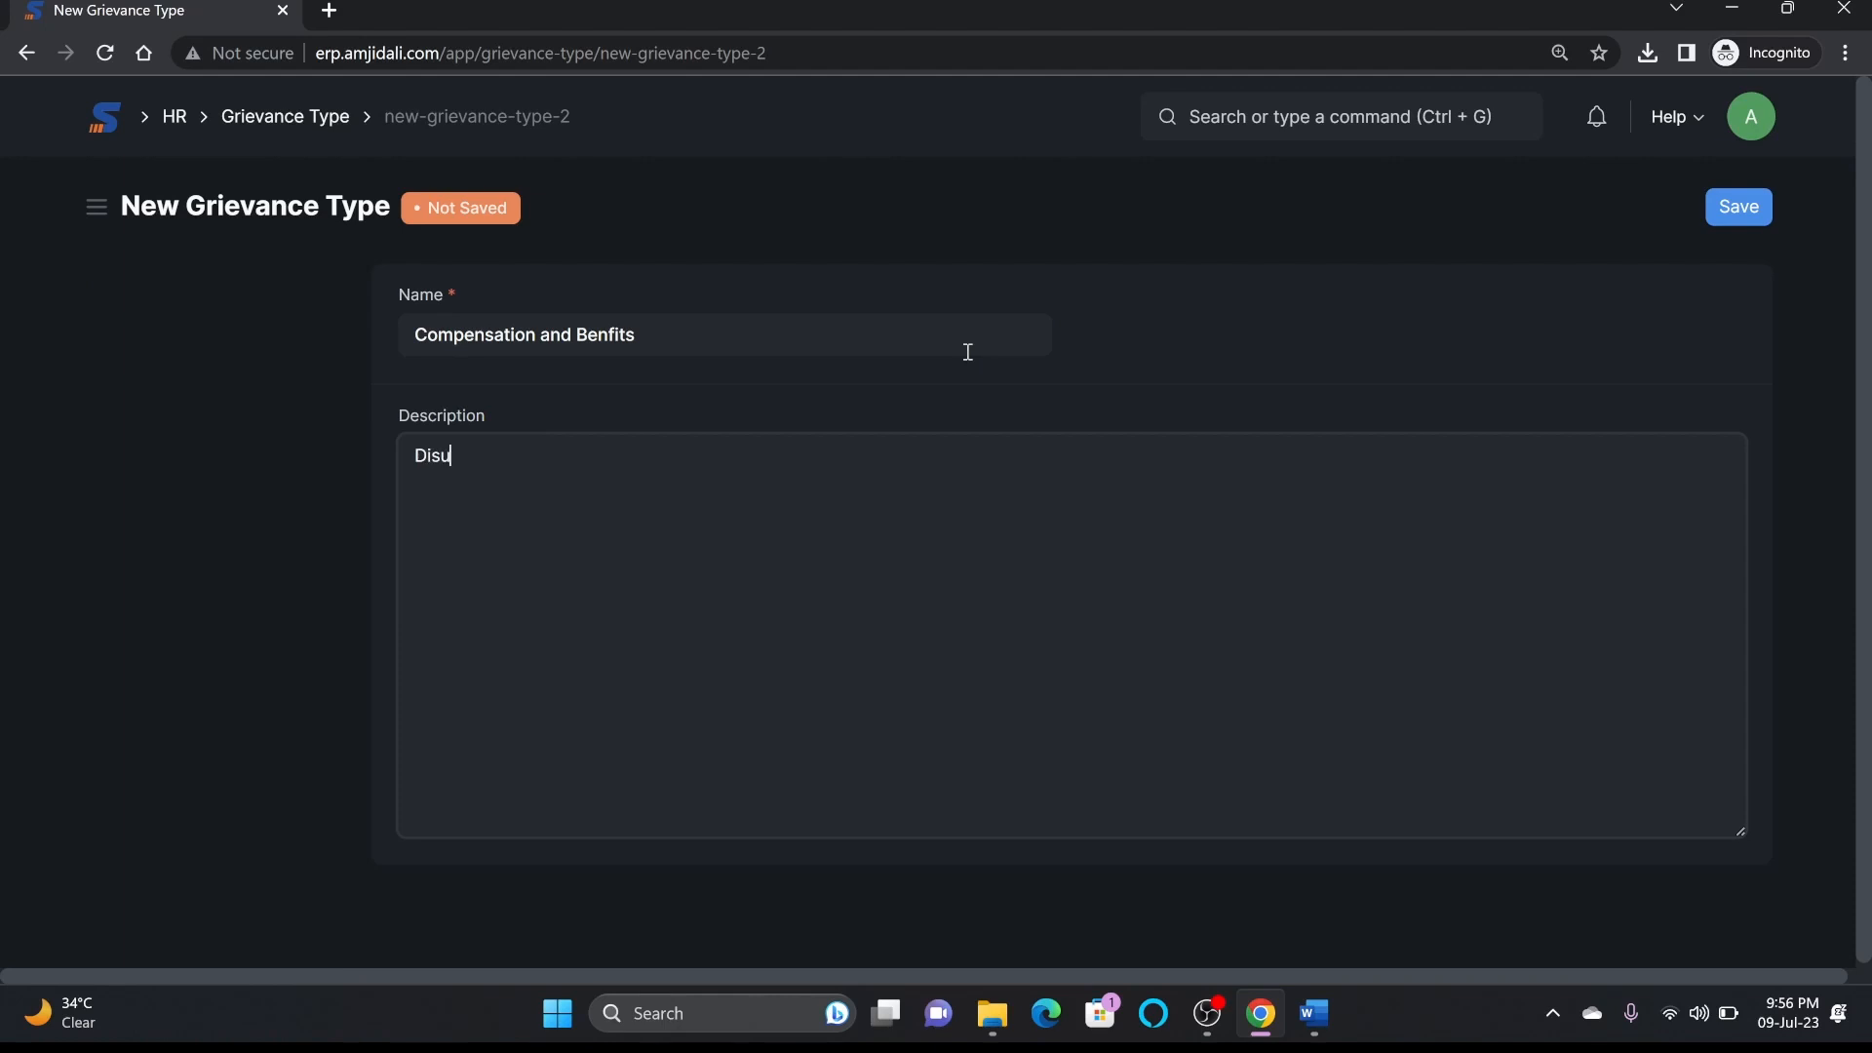
pyautogui.write('pte salary, benefits, bonuses, lack of recognition and etc ')
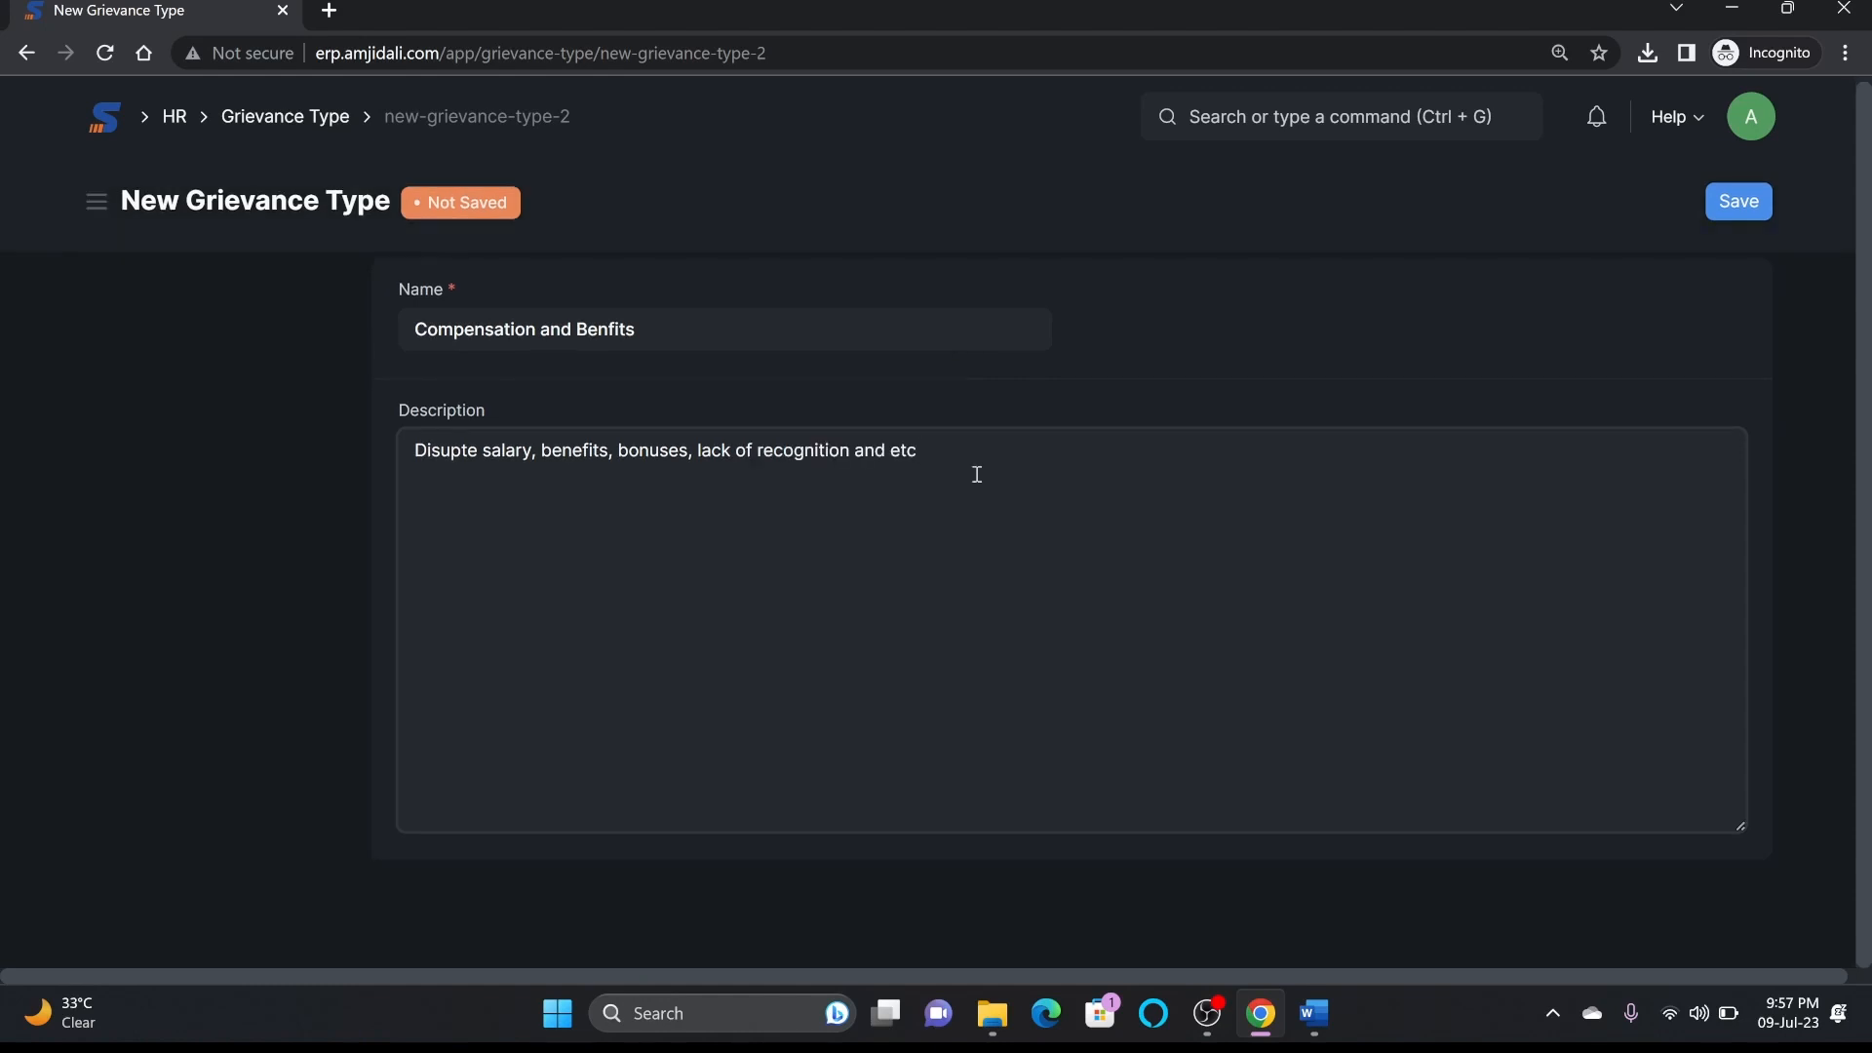
pyautogui.write('lead to dissatisfaction of')
pyautogui.write('an employee.')
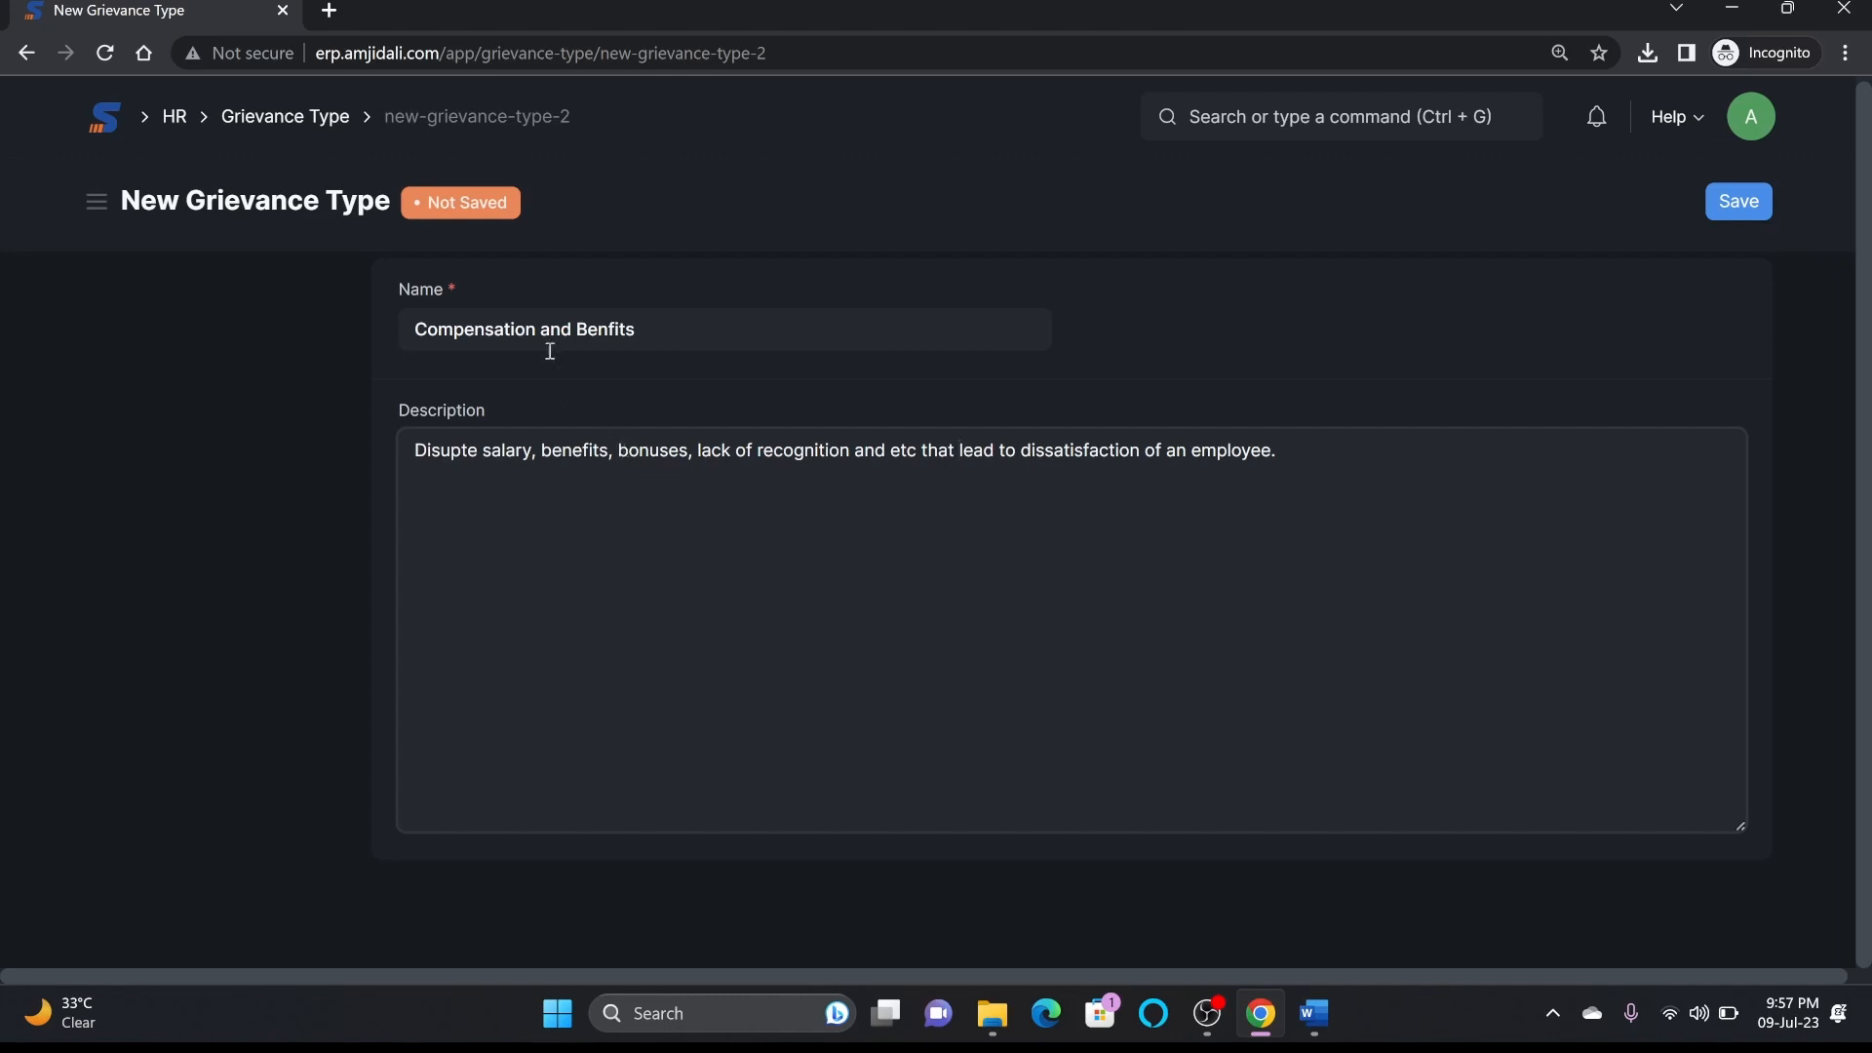
pyautogui.click(1738, 201)
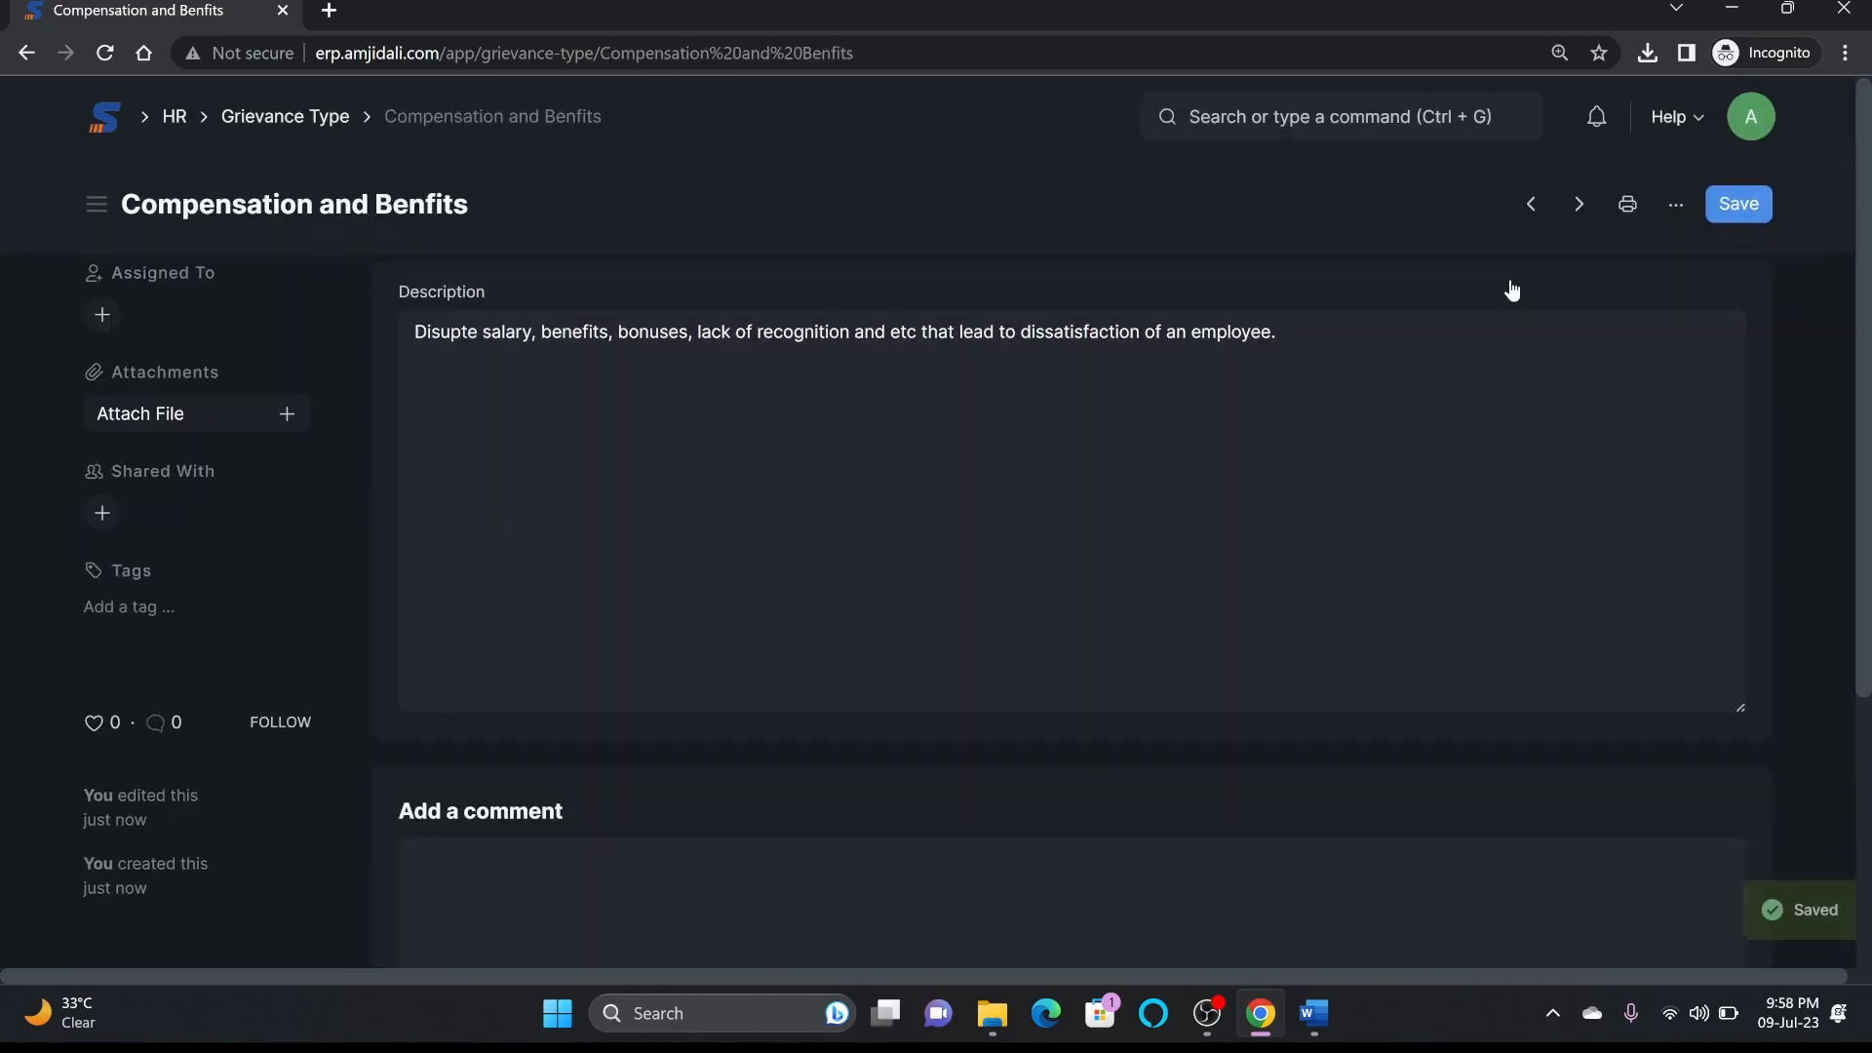
# Step: Return to the grievance type list and add a new entry named "Workload and Working Condition"
pyautogui.click(285, 117)
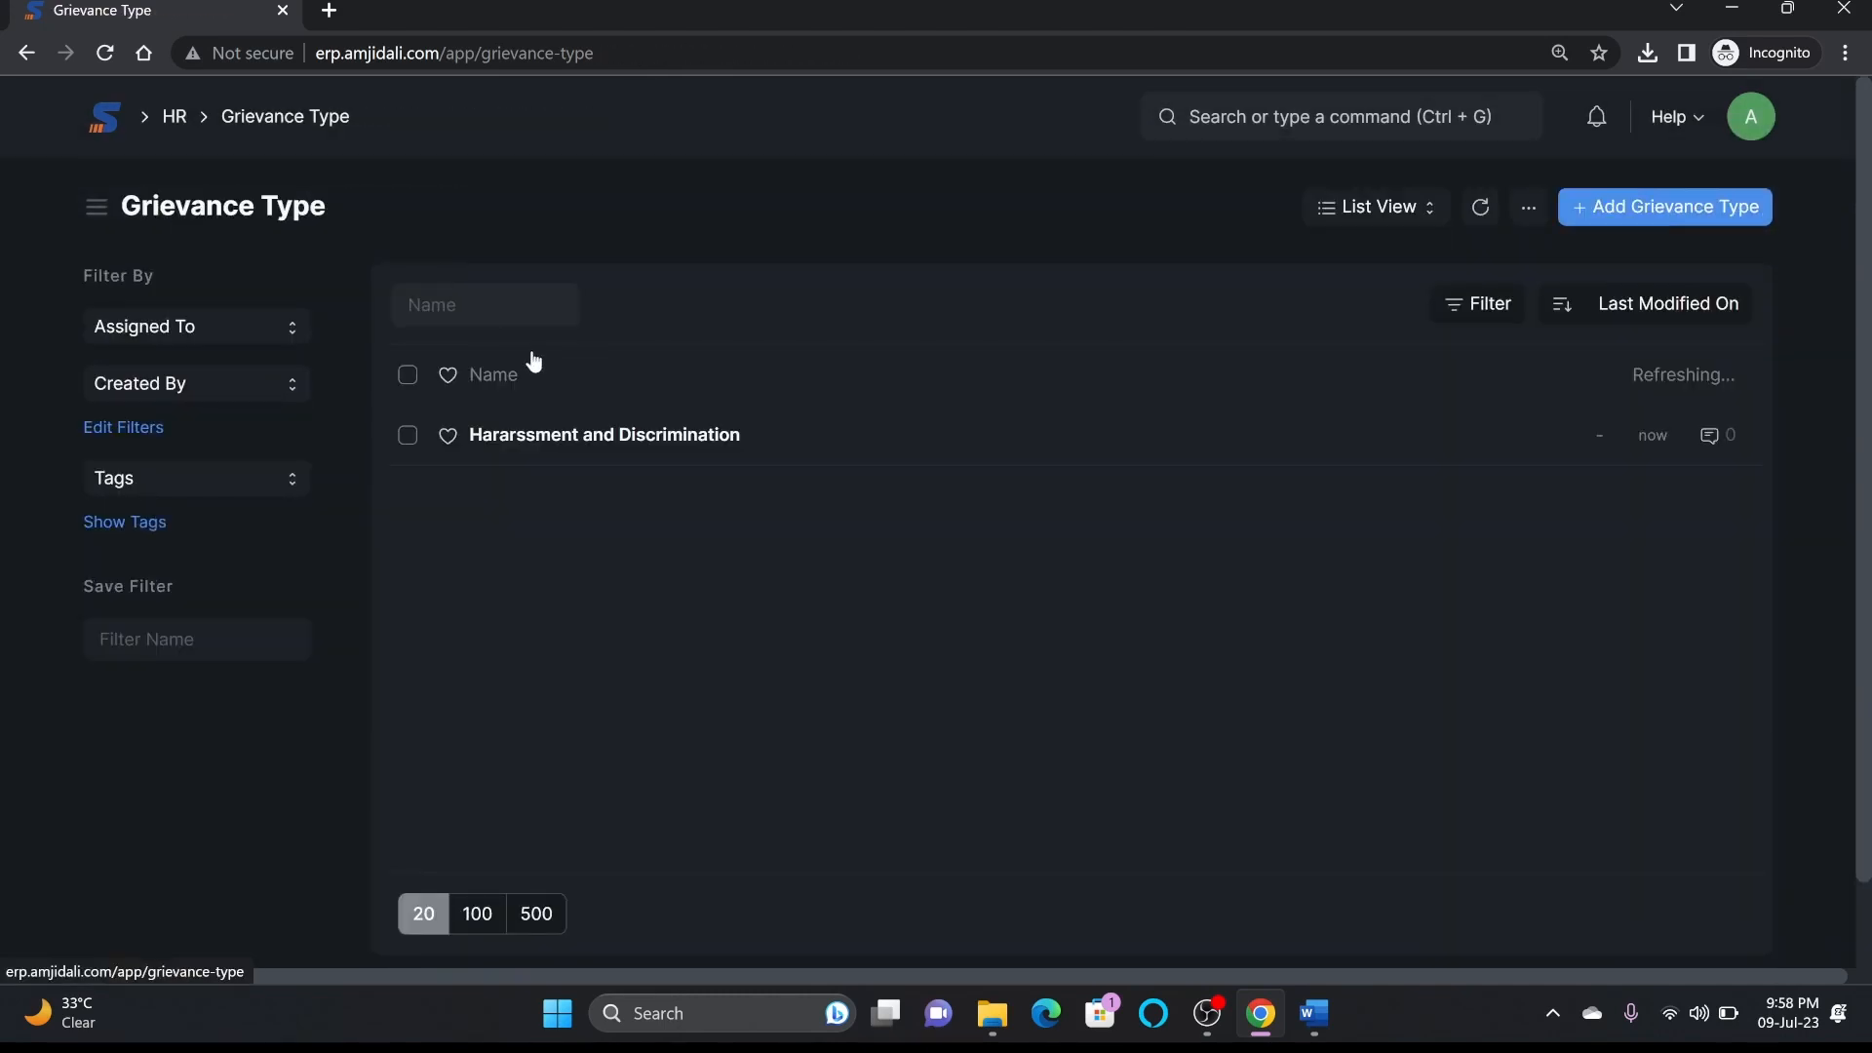
pyautogui.click(1607, 223)
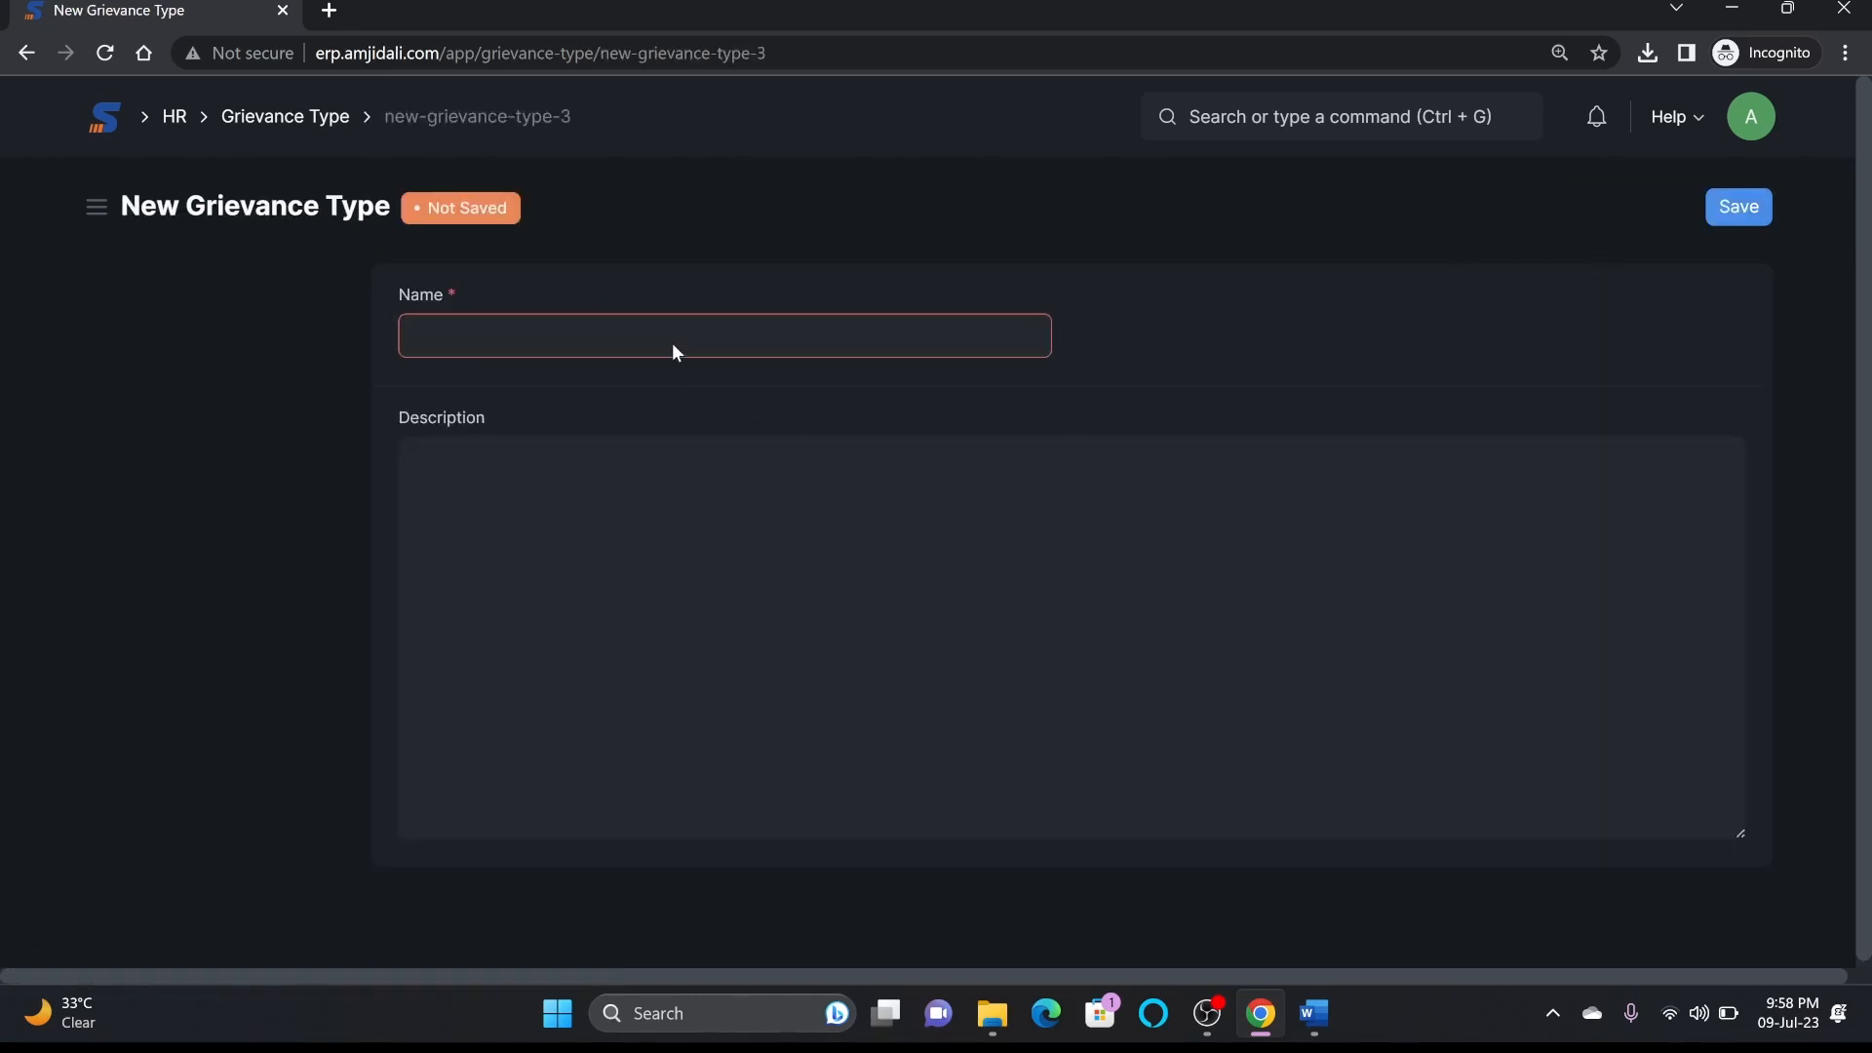
pyautogui.write('Workload and Working sd')
pyautogui.press('BackSpace')
pyautogui.press('BackSpace')
pyautogui.write('Condition')
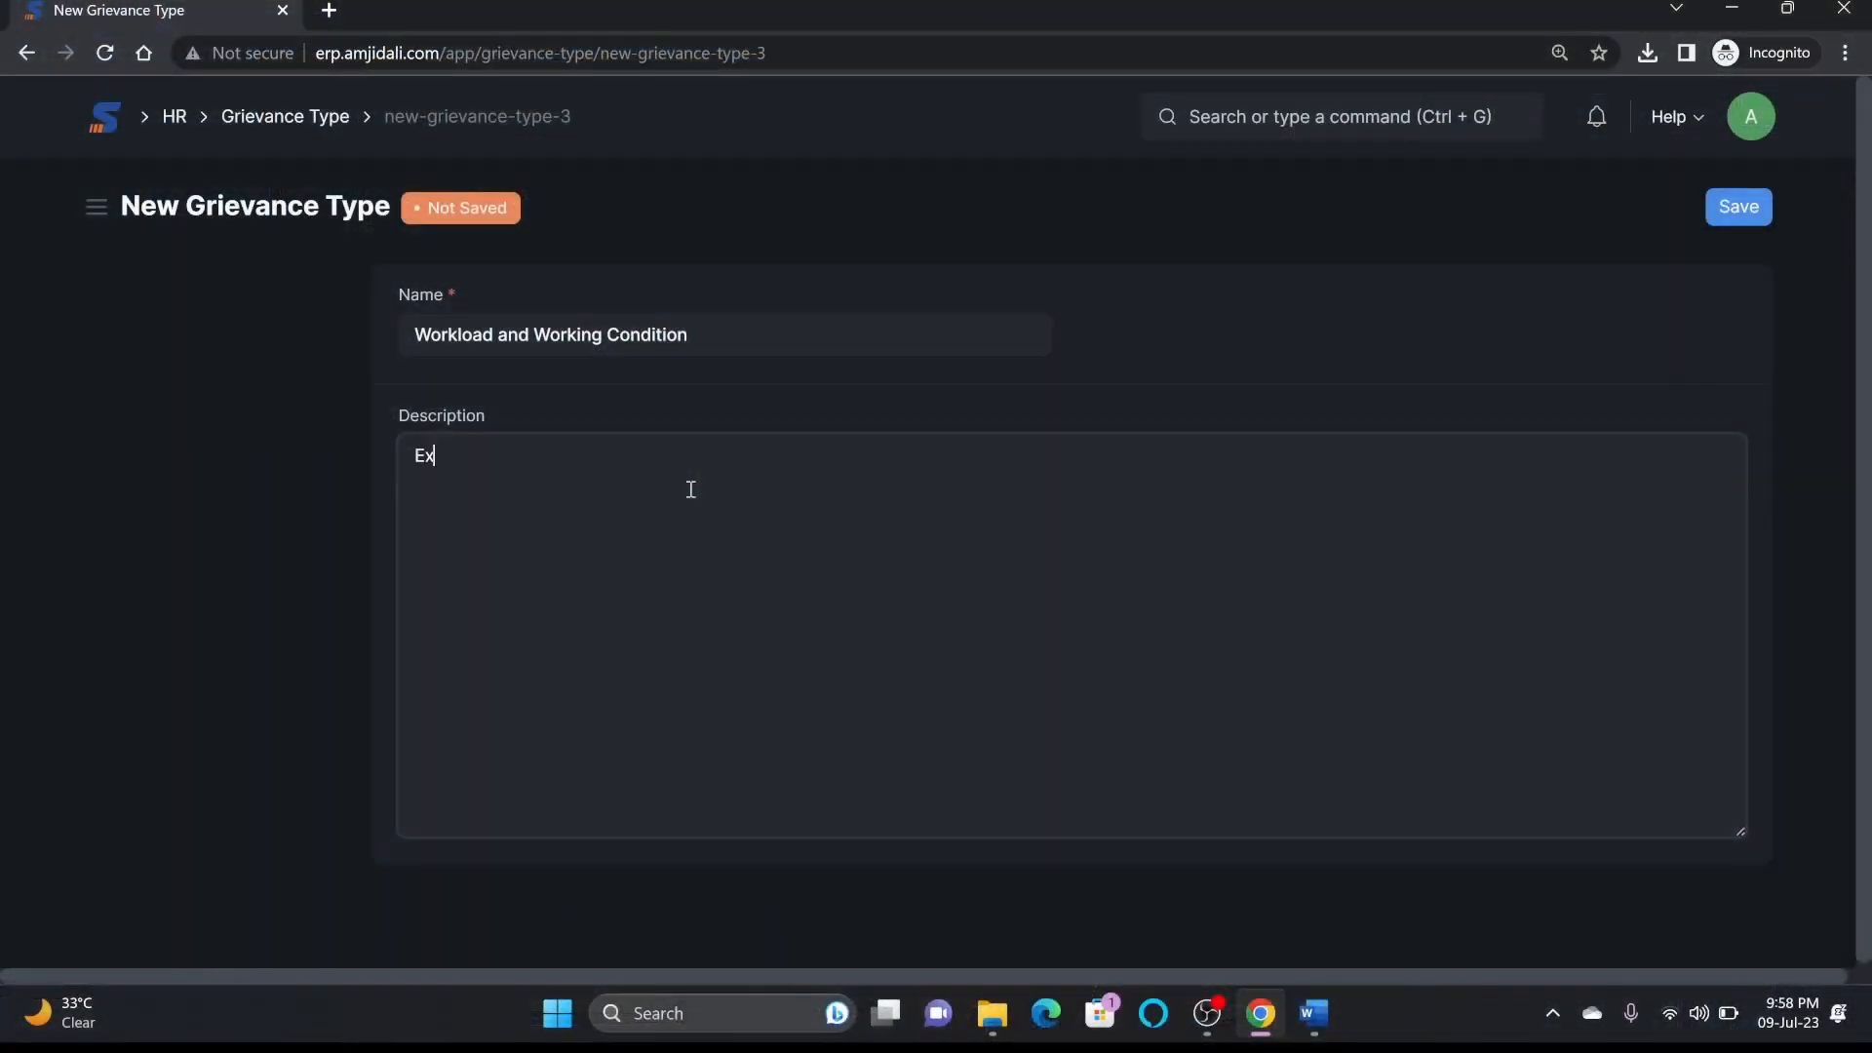
# Step: Save the description "Excessive Workload, long working hours, unsafe working conditions, lack of avaialble resources or anything that could impact the employee well-being."
pyautogui.write('cessive Workload, lo')
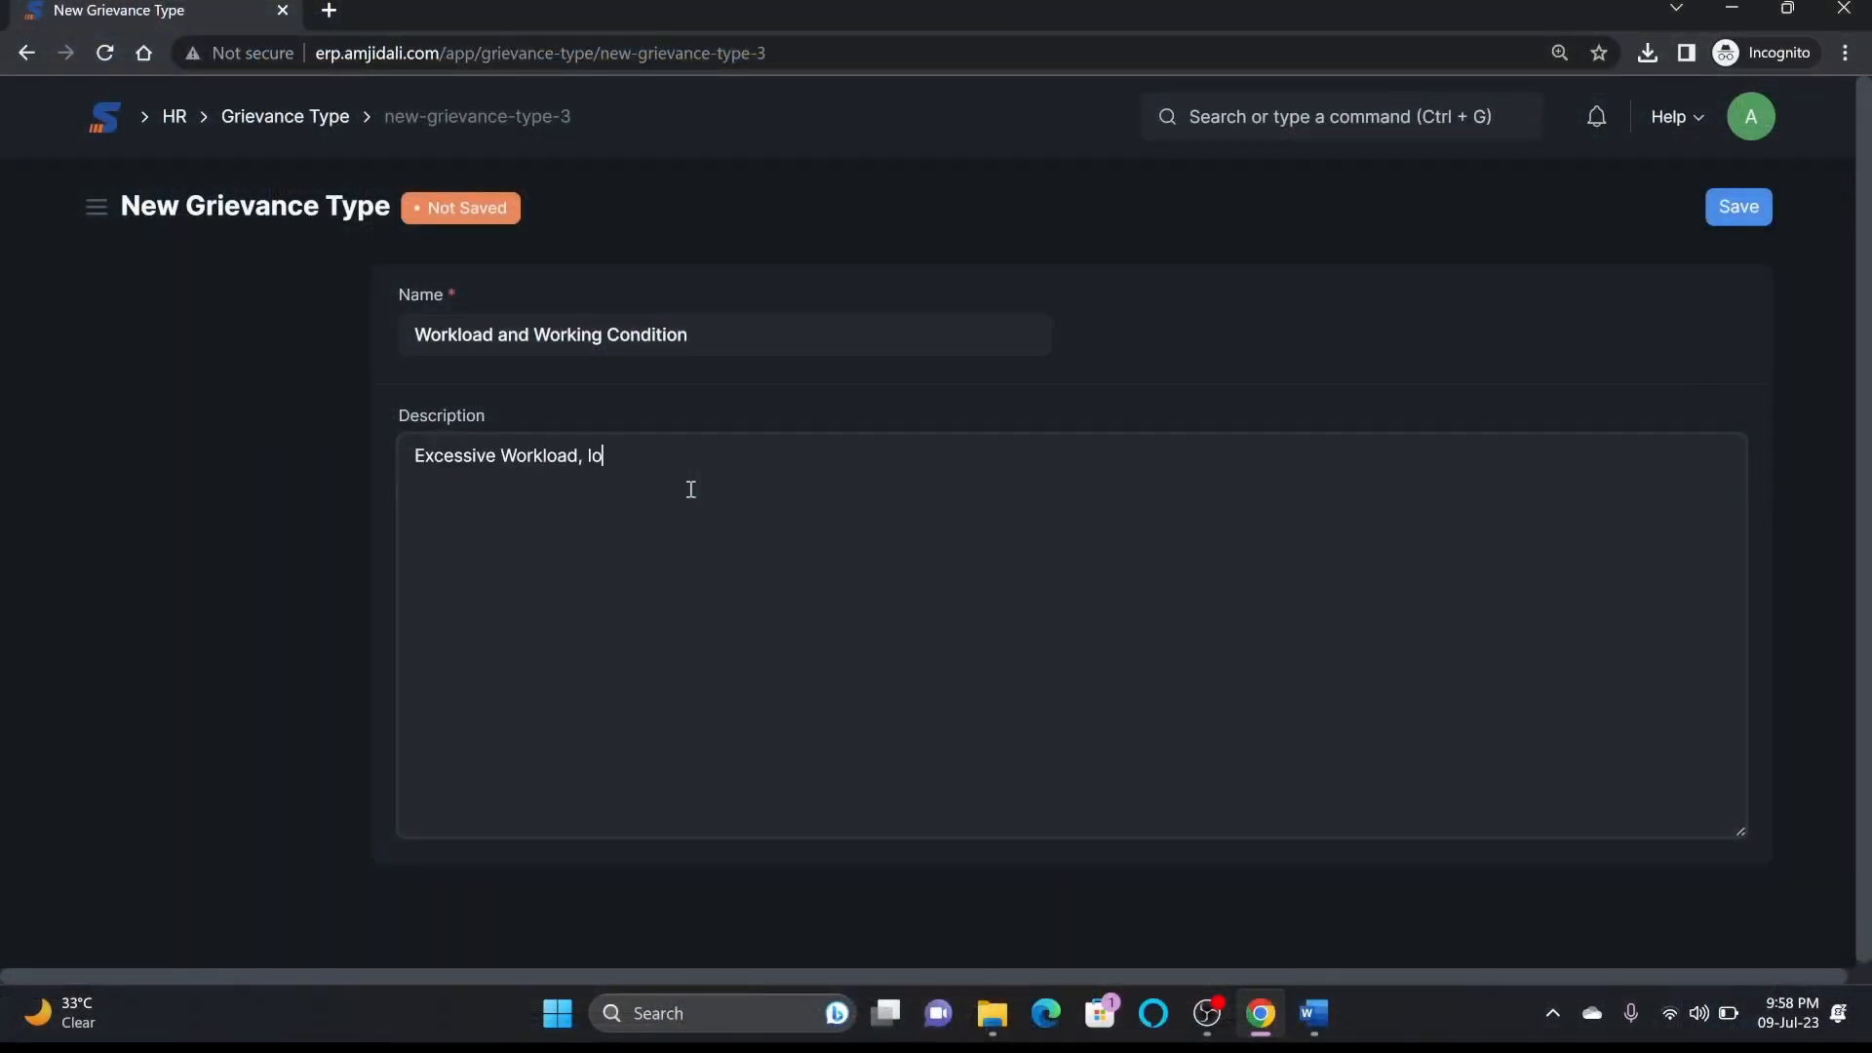
pyautogui.write('ng working hours, unsafe workin')
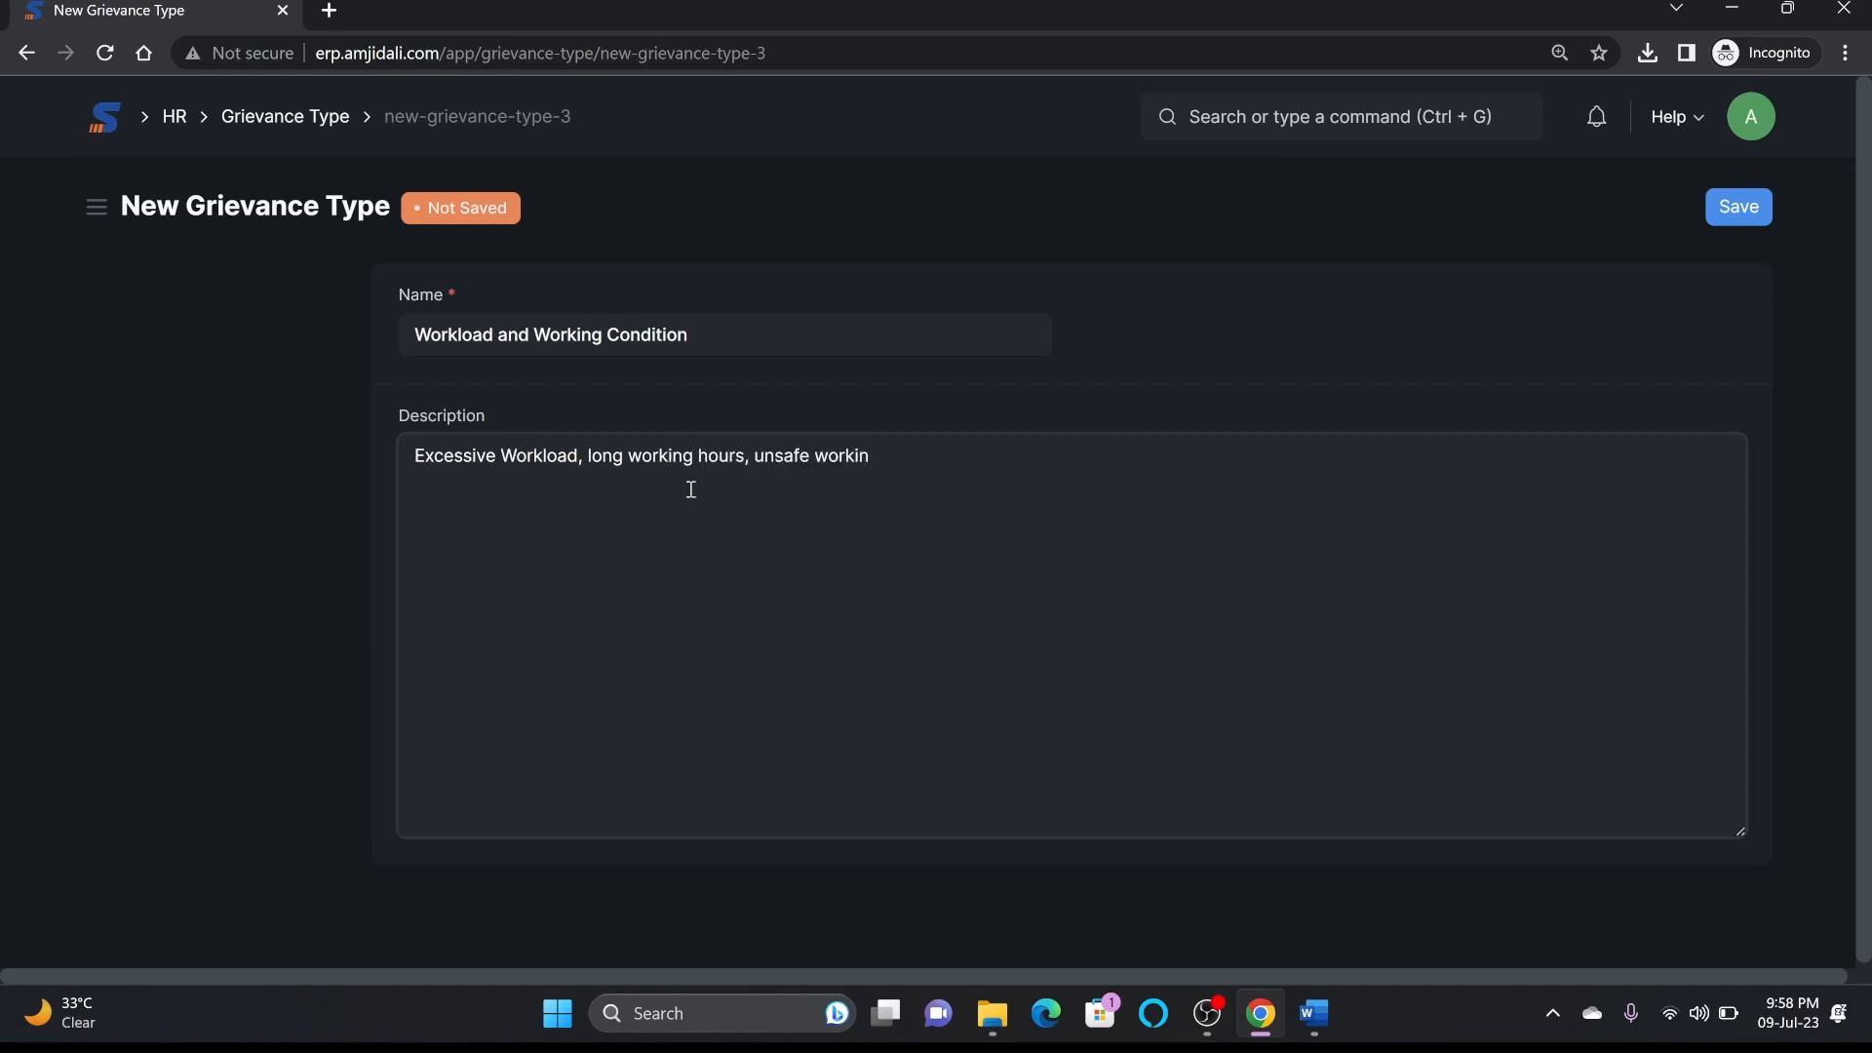
pyautogui.write('g conditions, lack of avaialble resources')
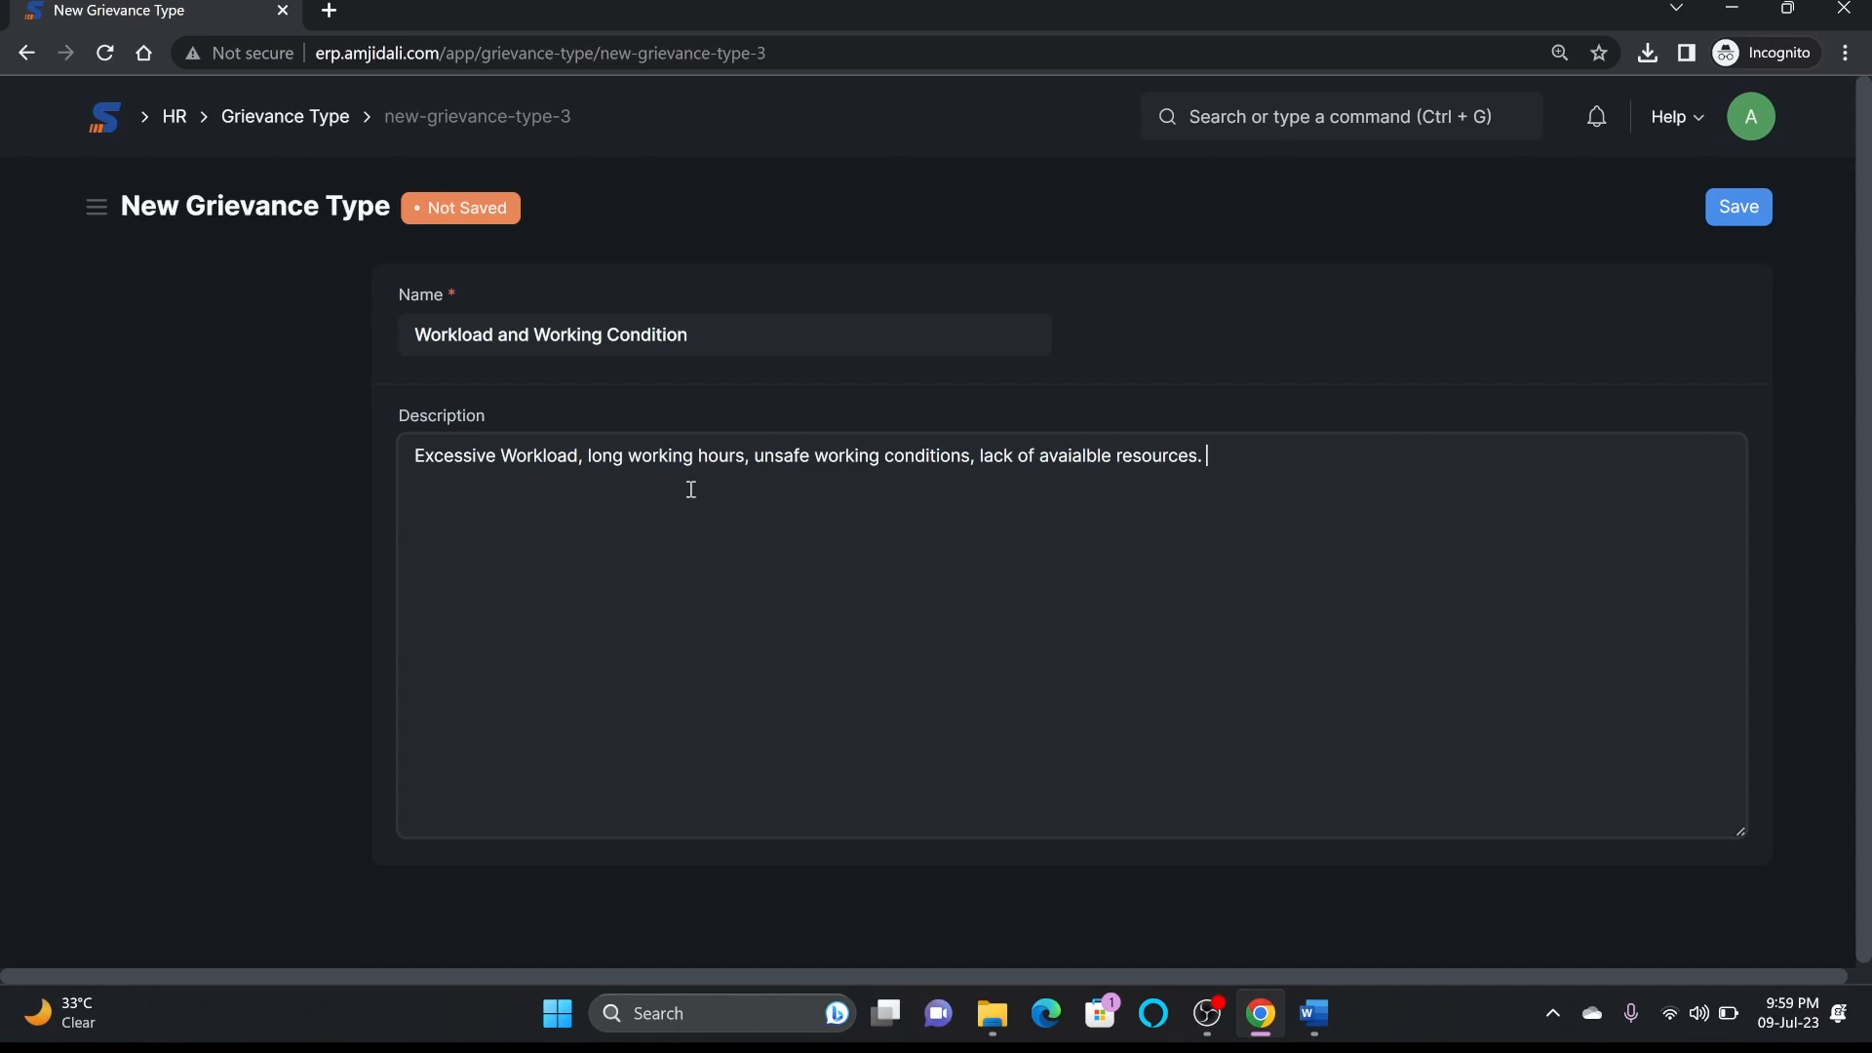
pyautogui.write('or anything that could impact the em')
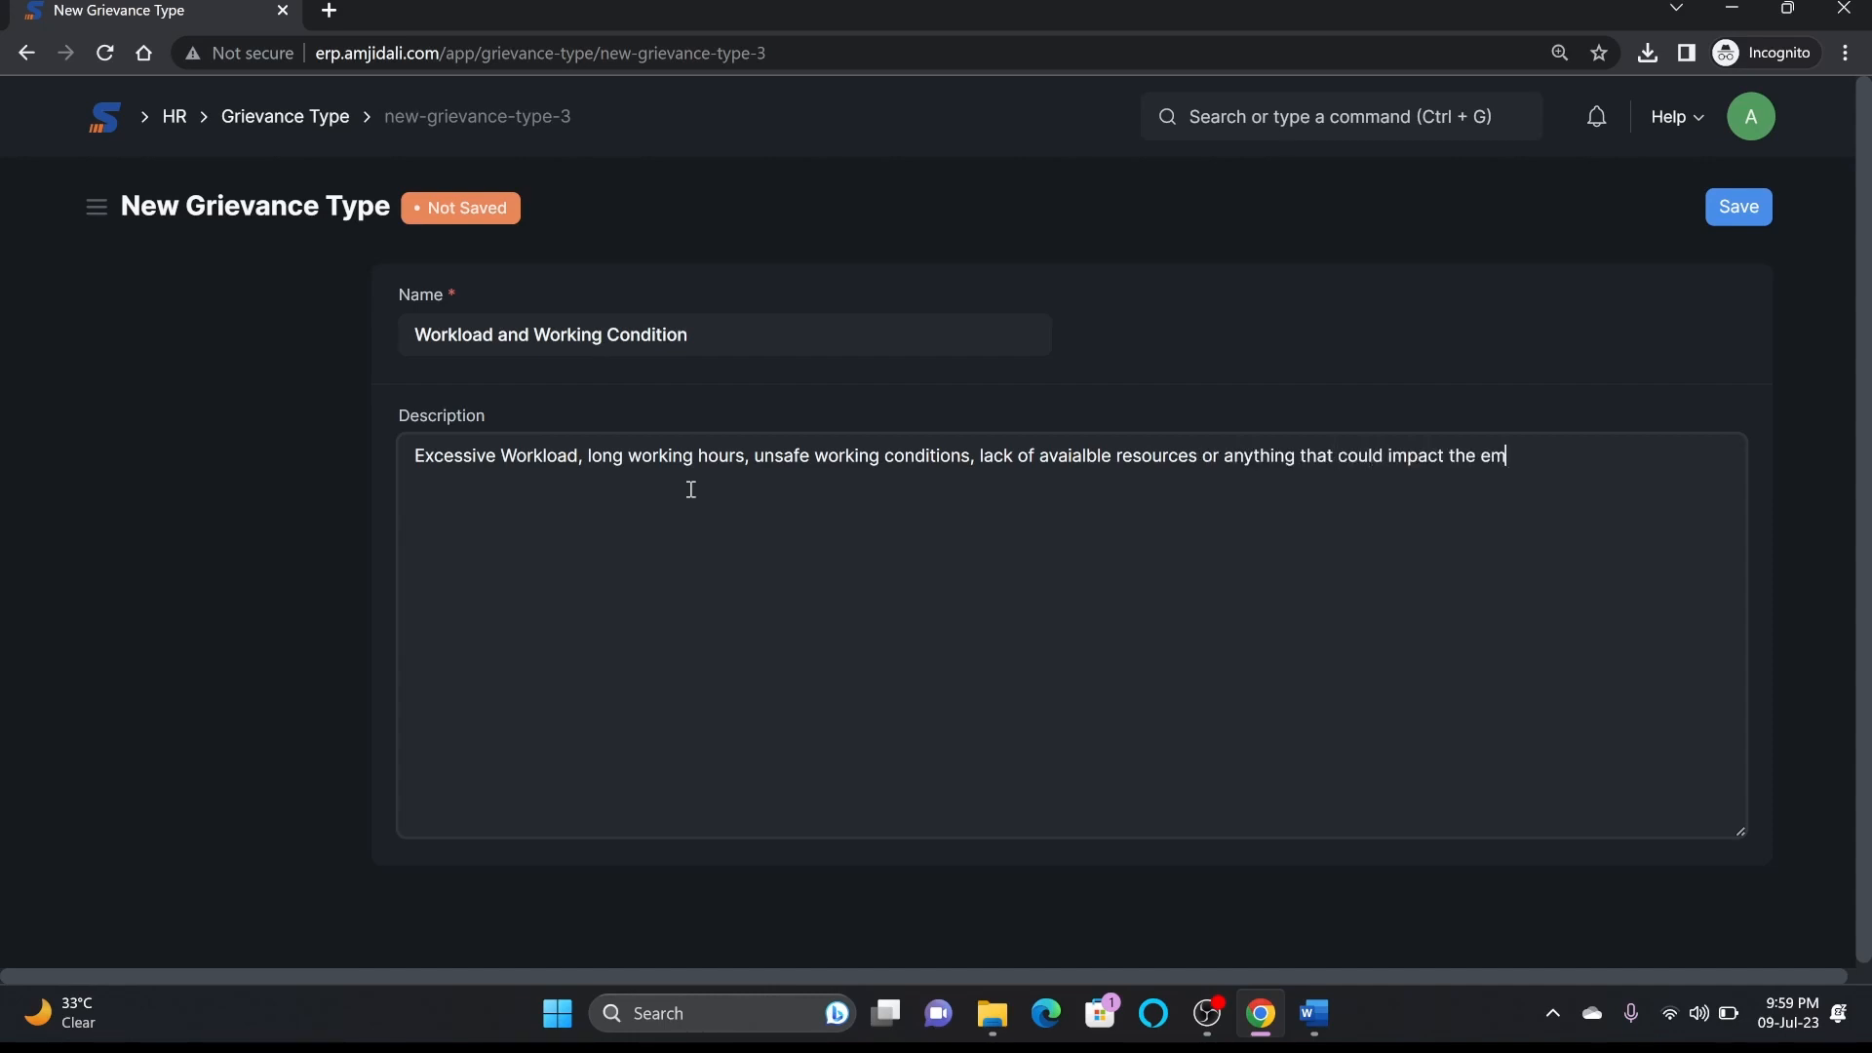
pyautogui.write('ployee wellbeing.')
pyautogui.hotkey('ctrl', 's')
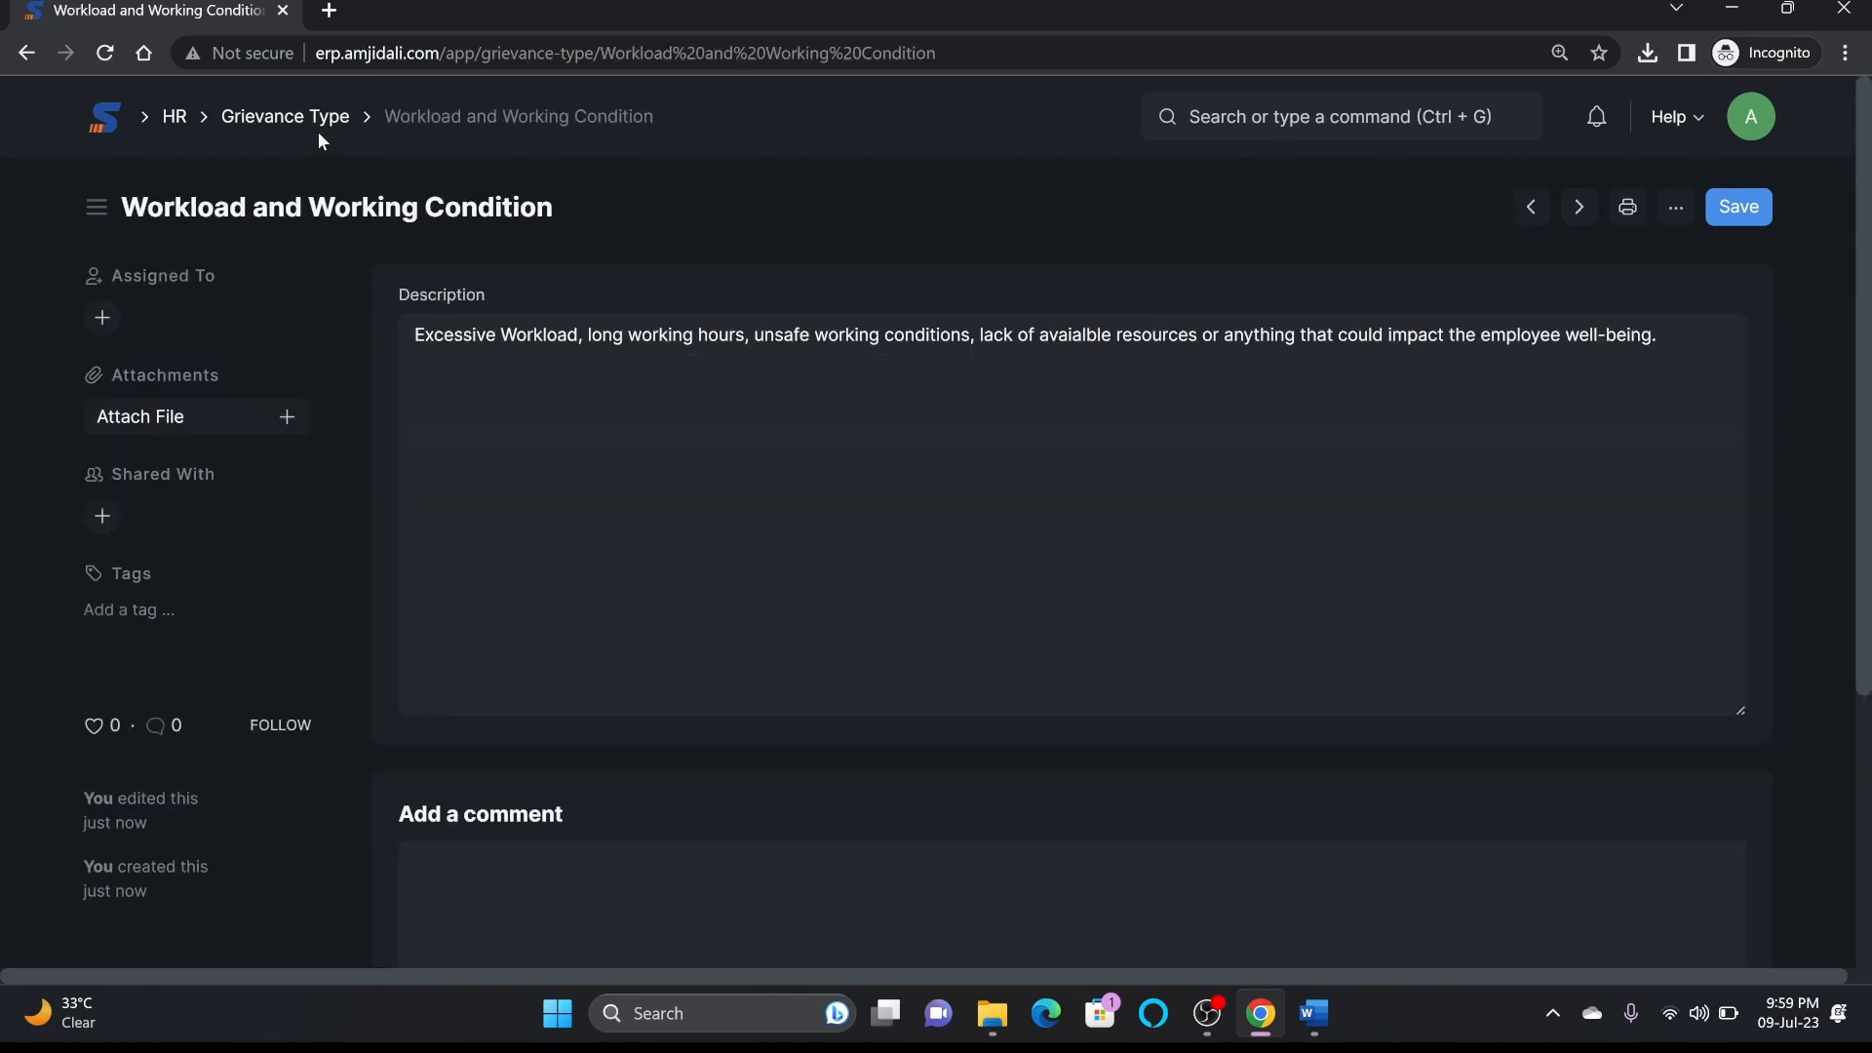
# Step: Return to the grievance type list and add a new entry named "Management and Leadership"
pyautogui.click(292, 118)
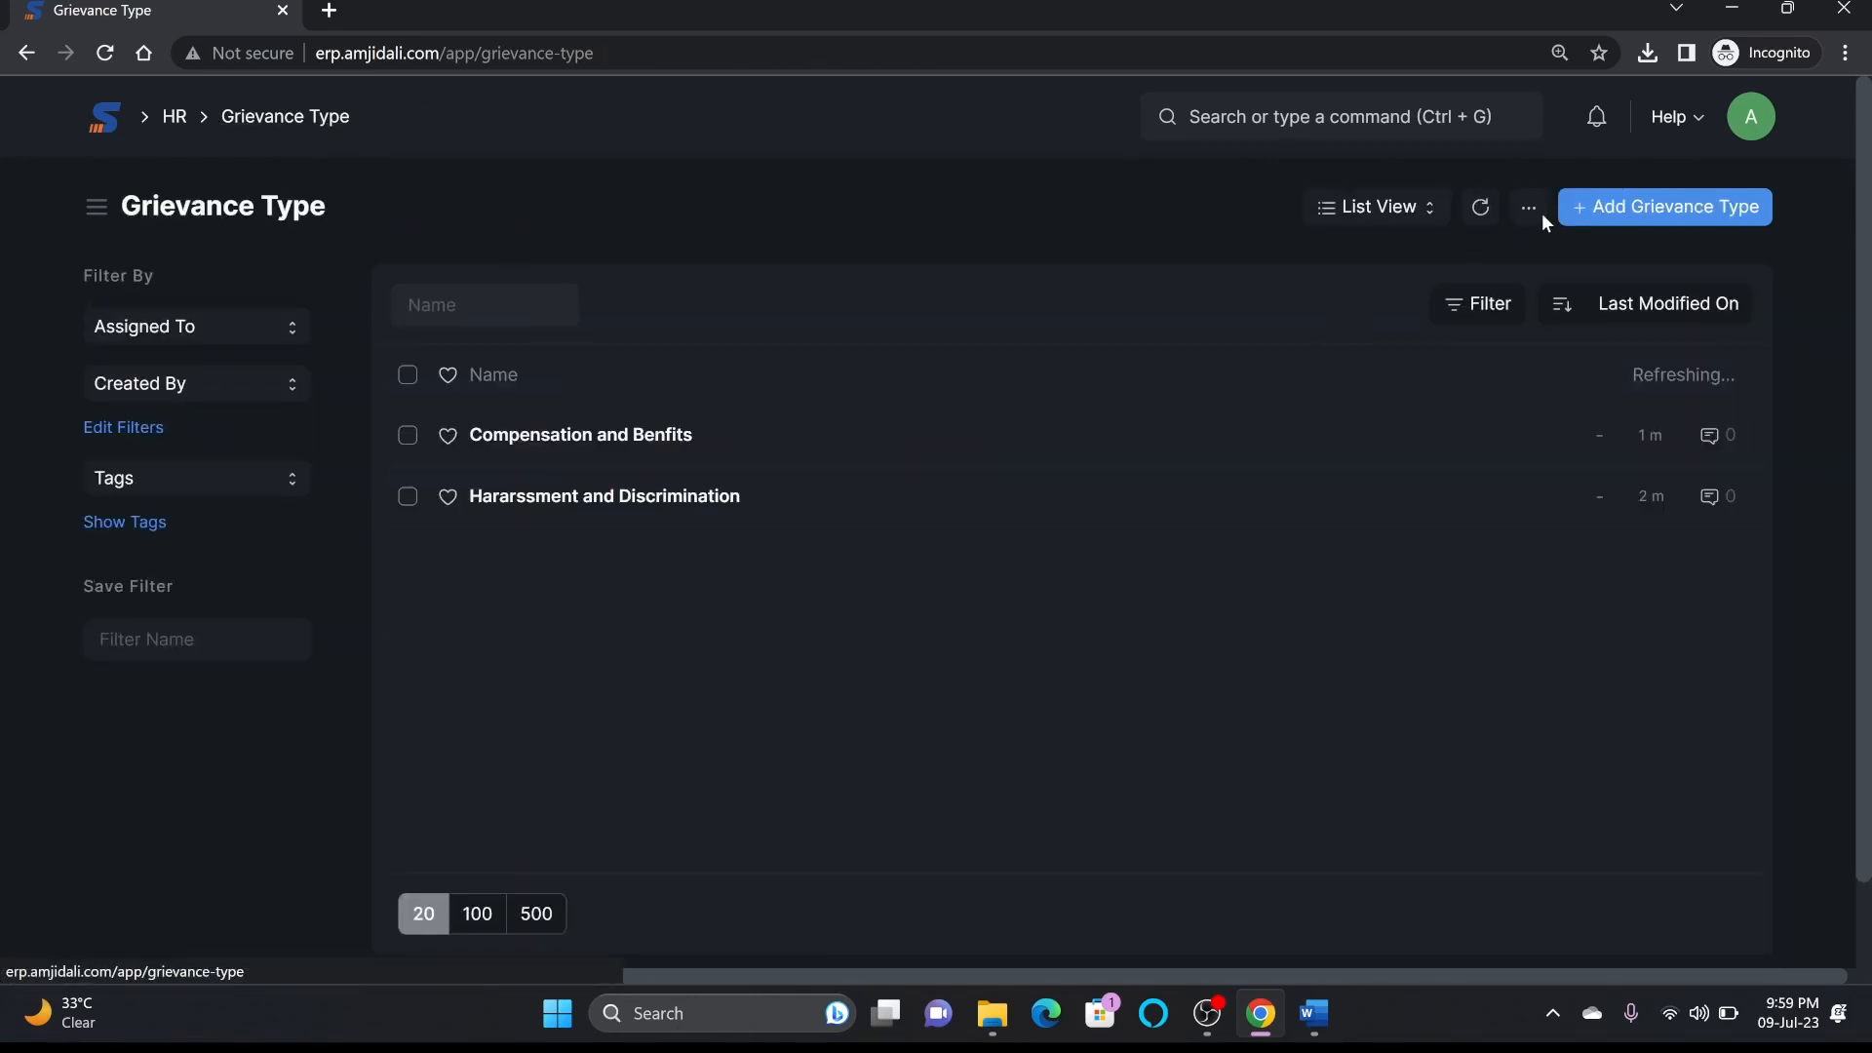
pyautogui.click(1608, 206)
pyautogui.write('Management and Leadership')
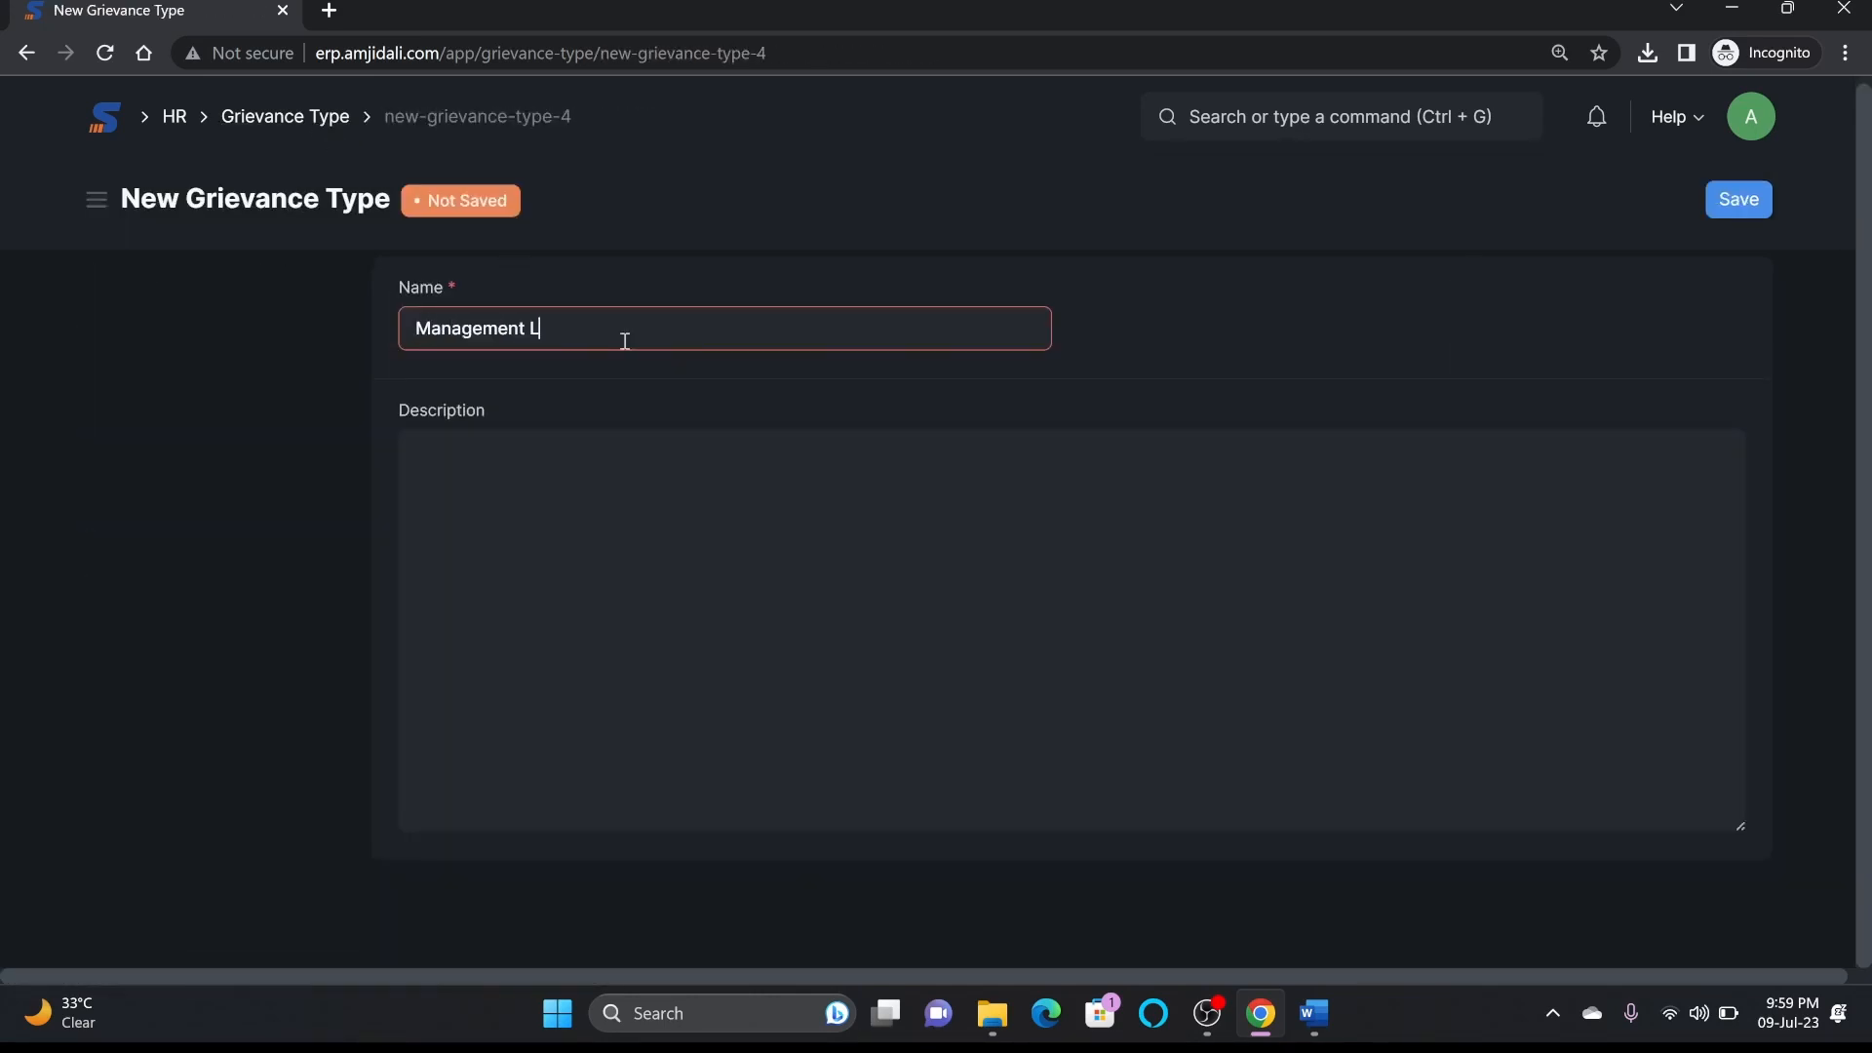
pyautogui.press('Tab')
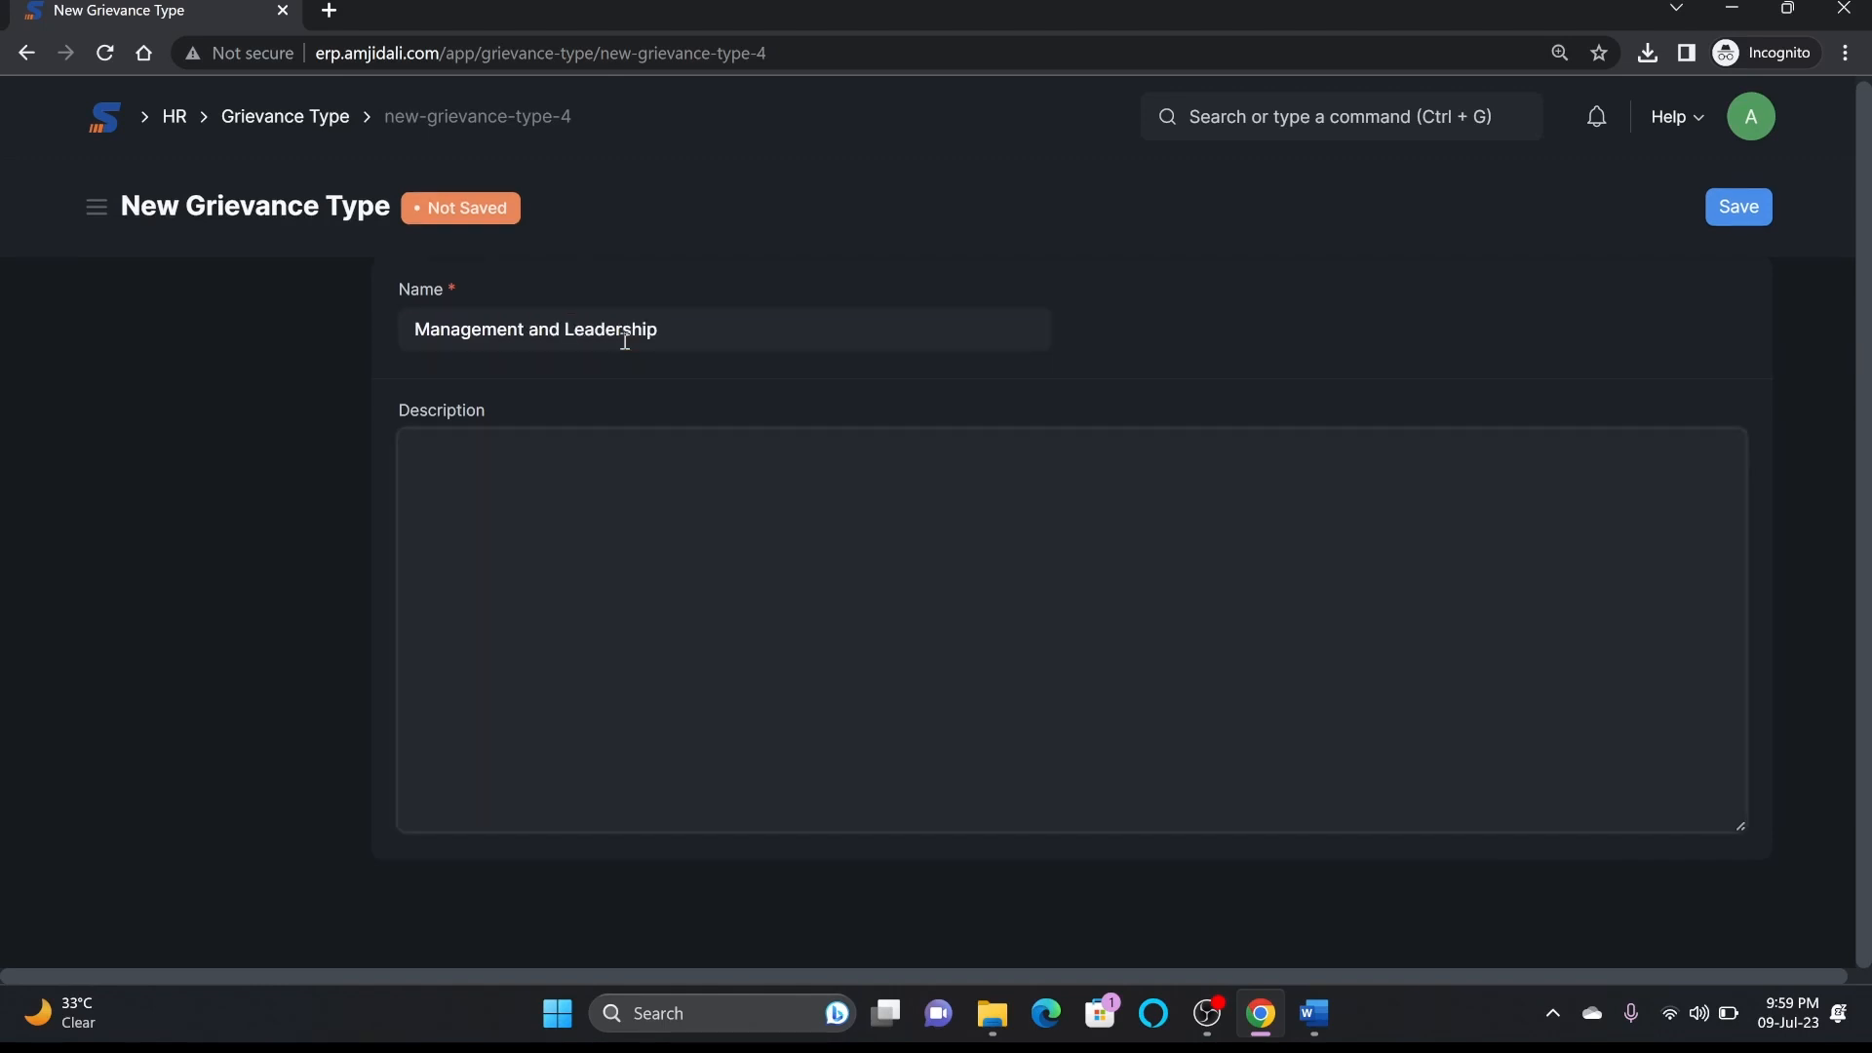
# Step: Enter the description "Poor Management, Favoritism, lack of communication, lack of support from the supervisors which can create tense work atmohsphere." and save the grievance type
pyautogui.write('Poor Management, Favor')
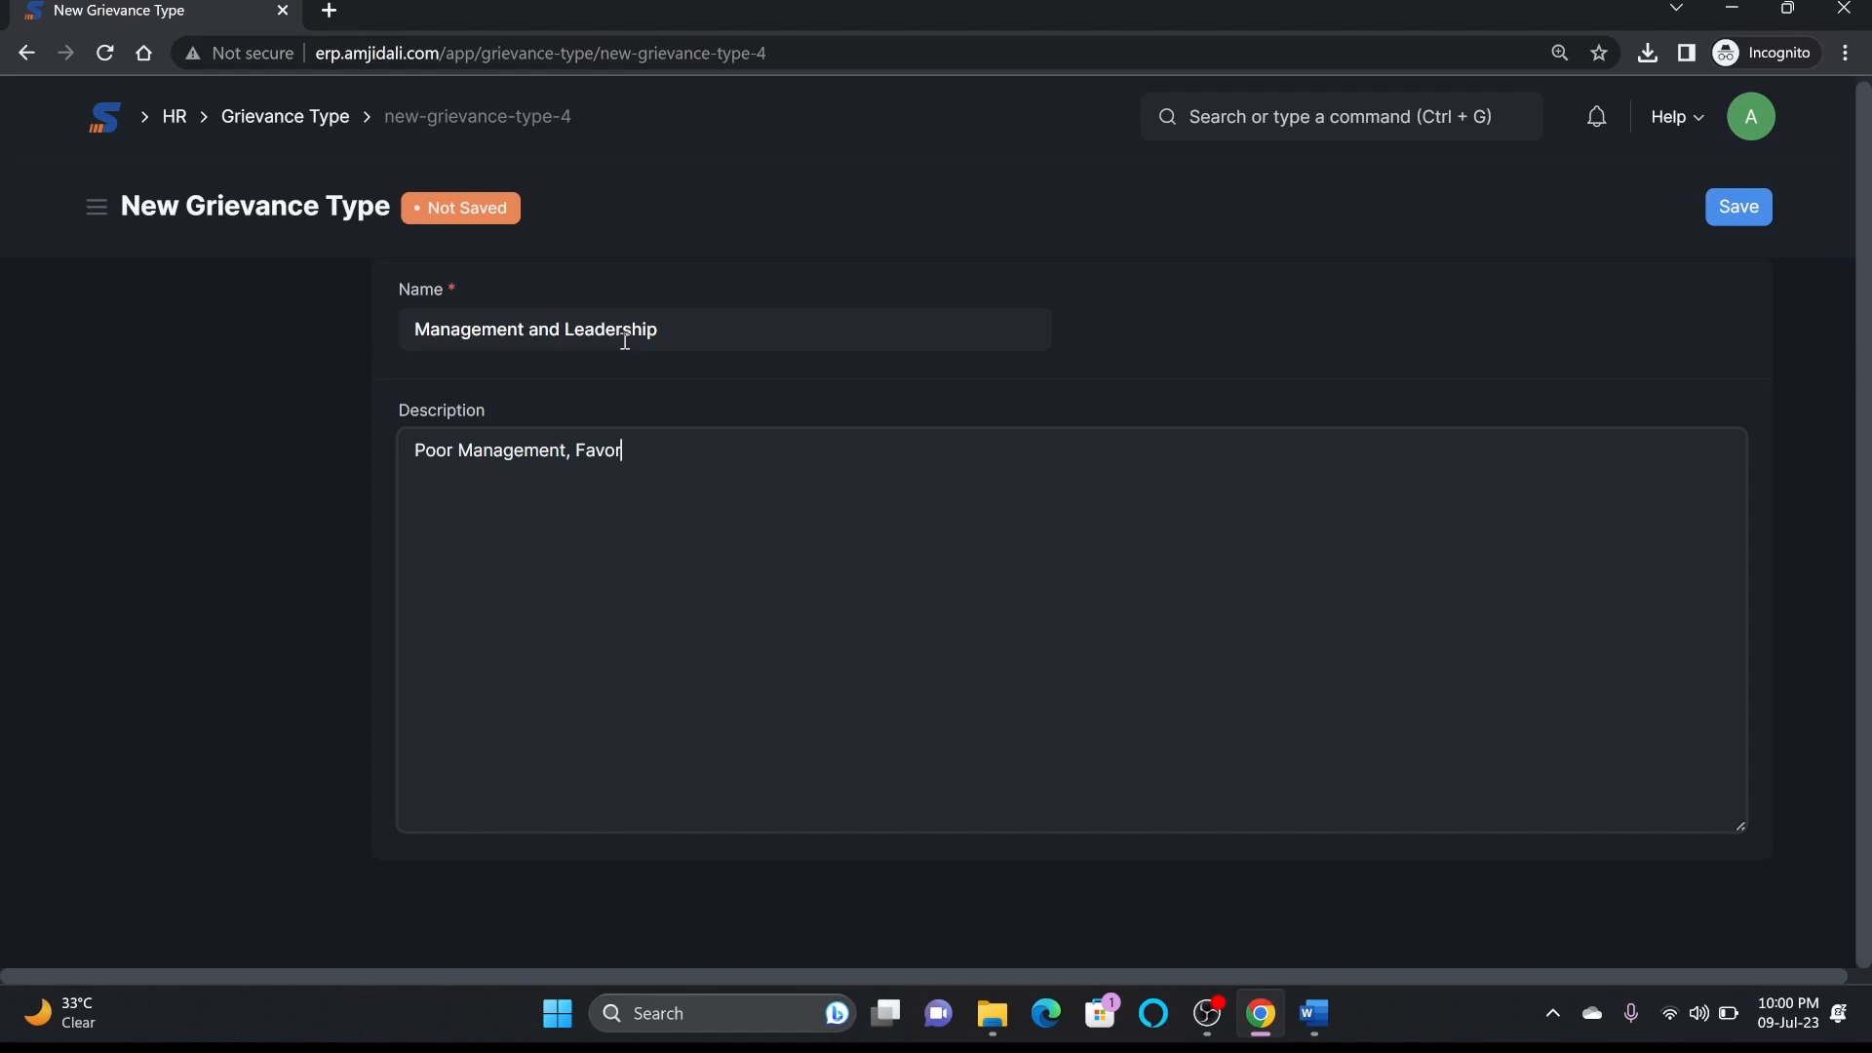
pyautogui.write('itism, lack of communication, lack of su')
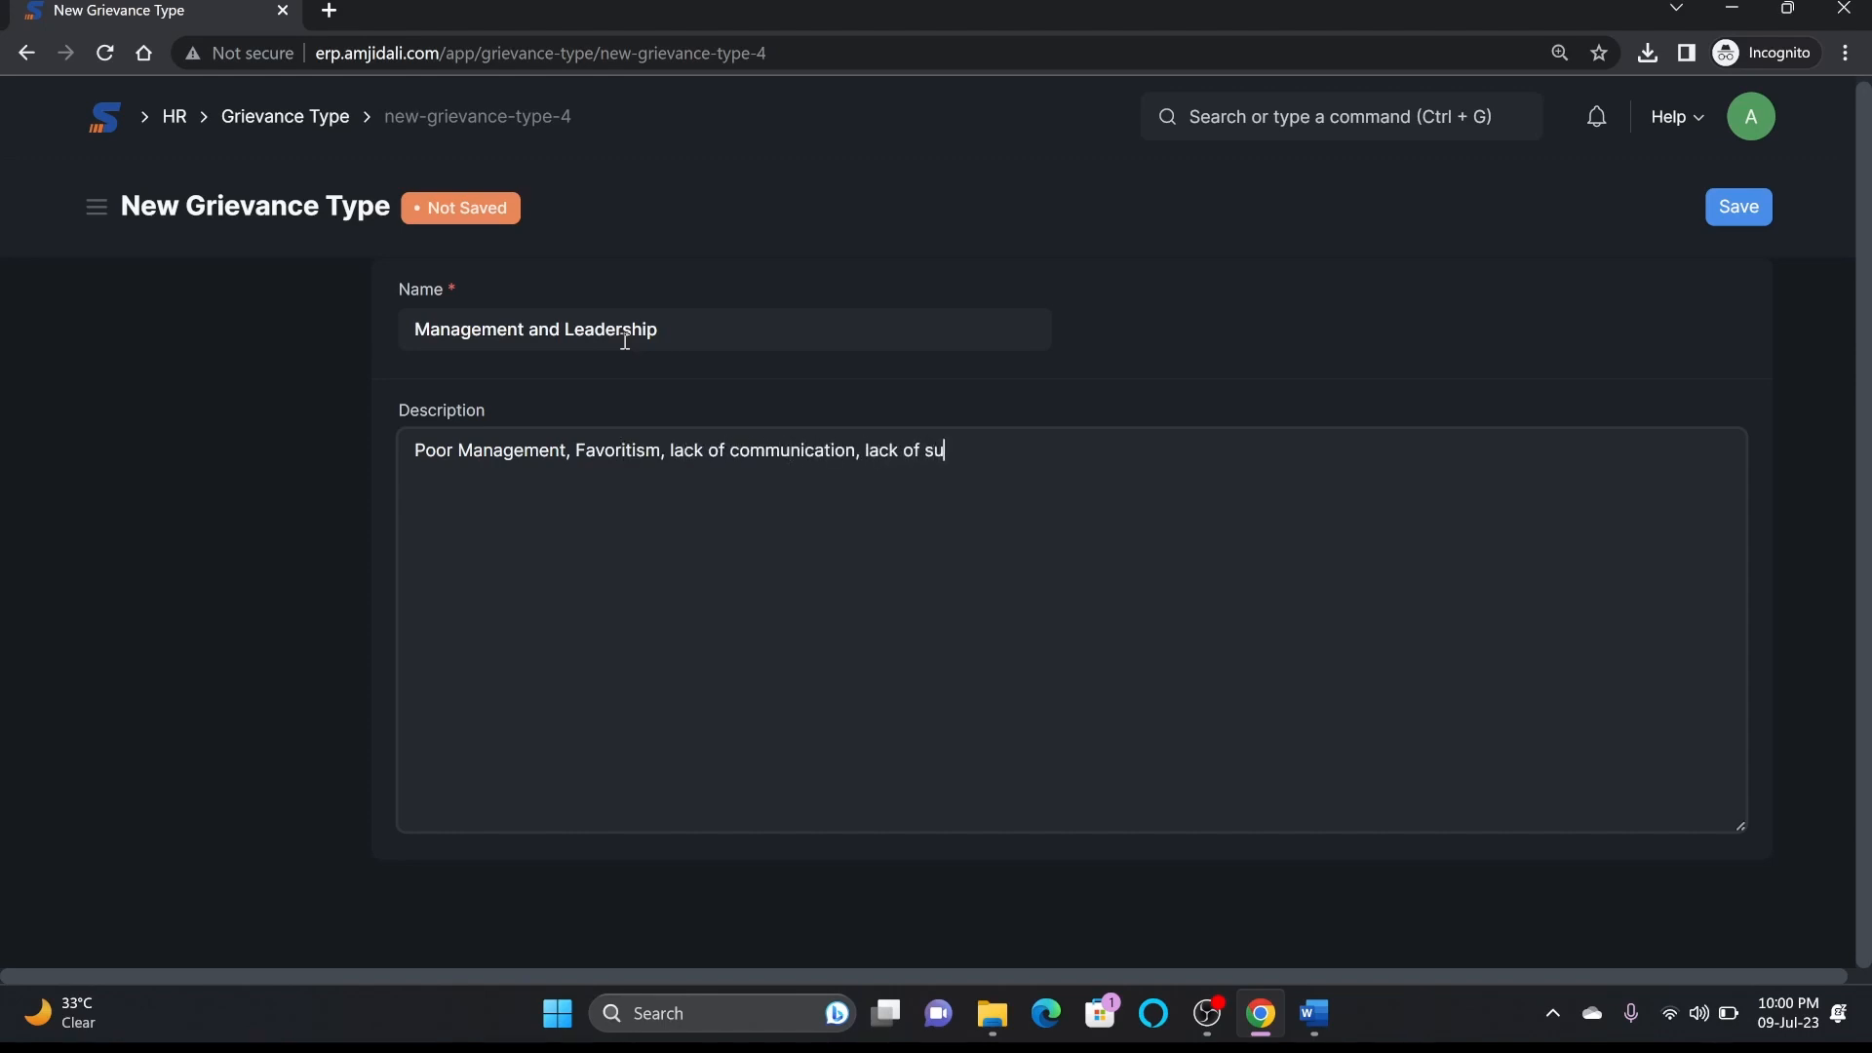
pyautogui.write('pport from the supervisors')
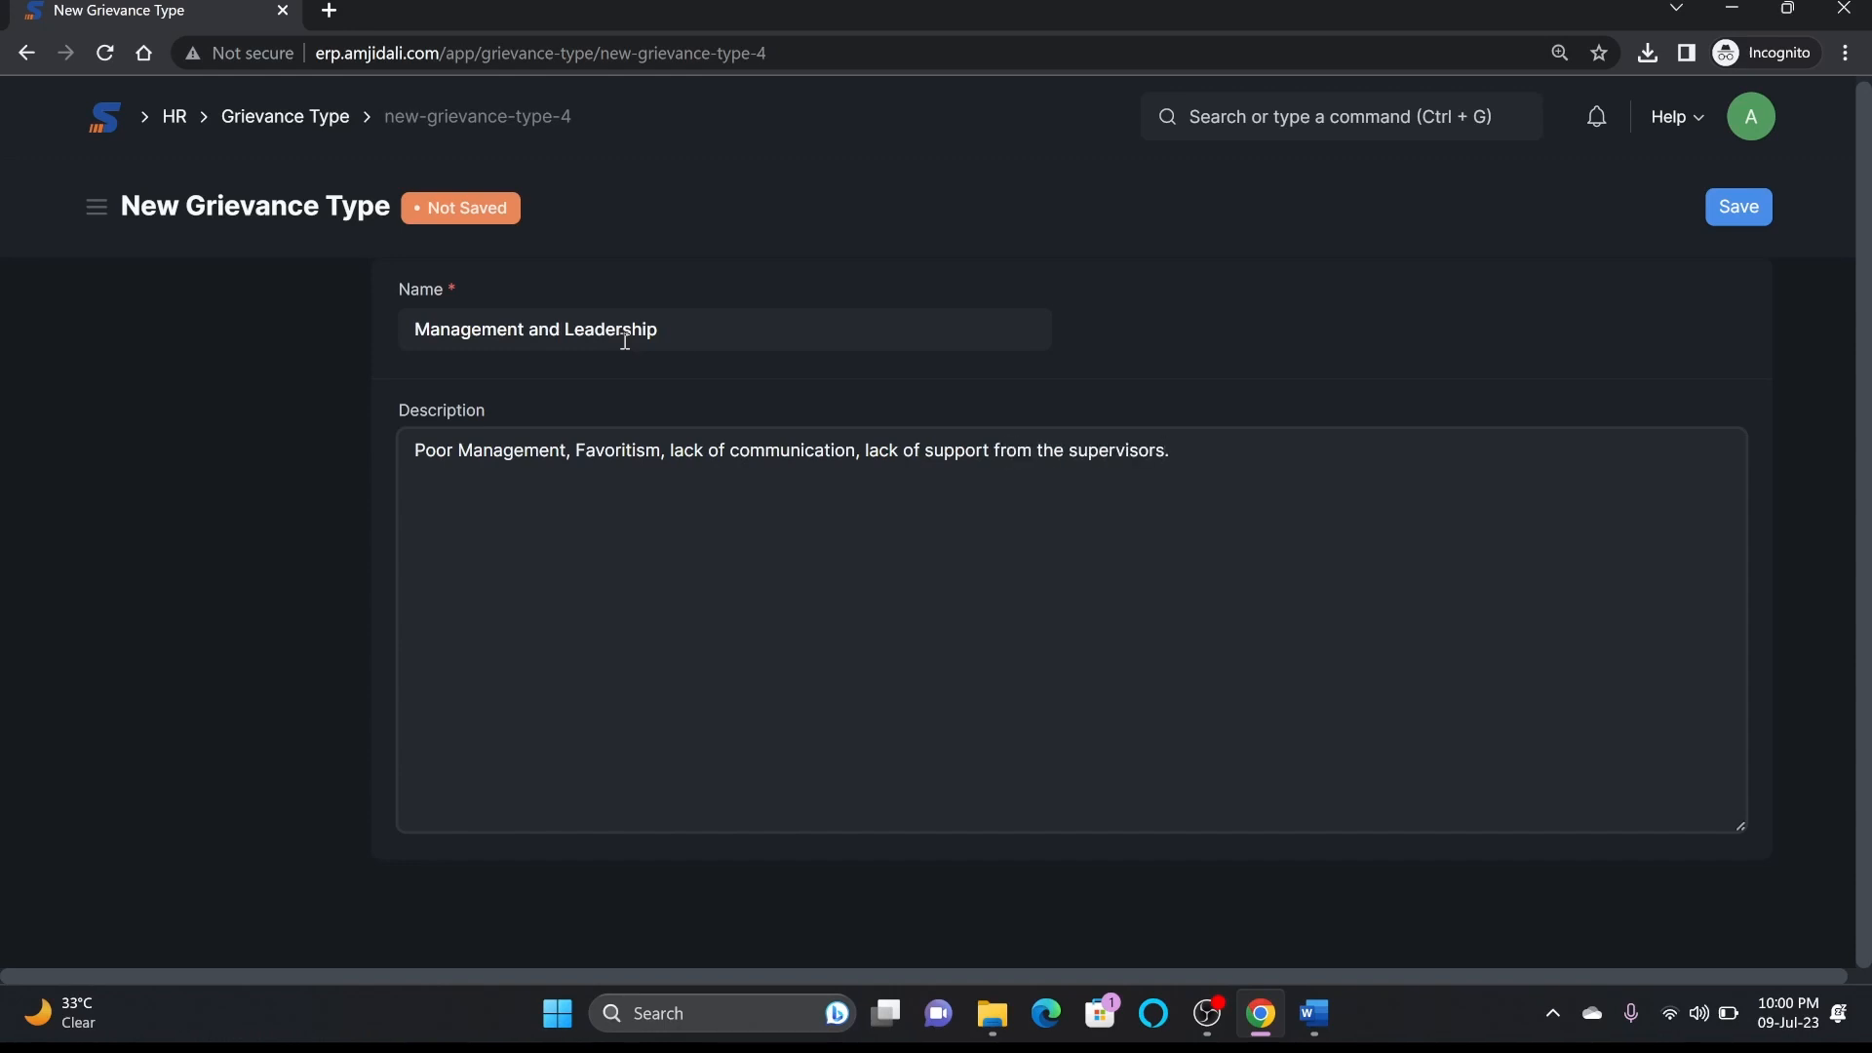
pyautogui.write('.')
pyautogui.press('BackSpace')
pyautogui.write('which can create tense work atmohsphere.')
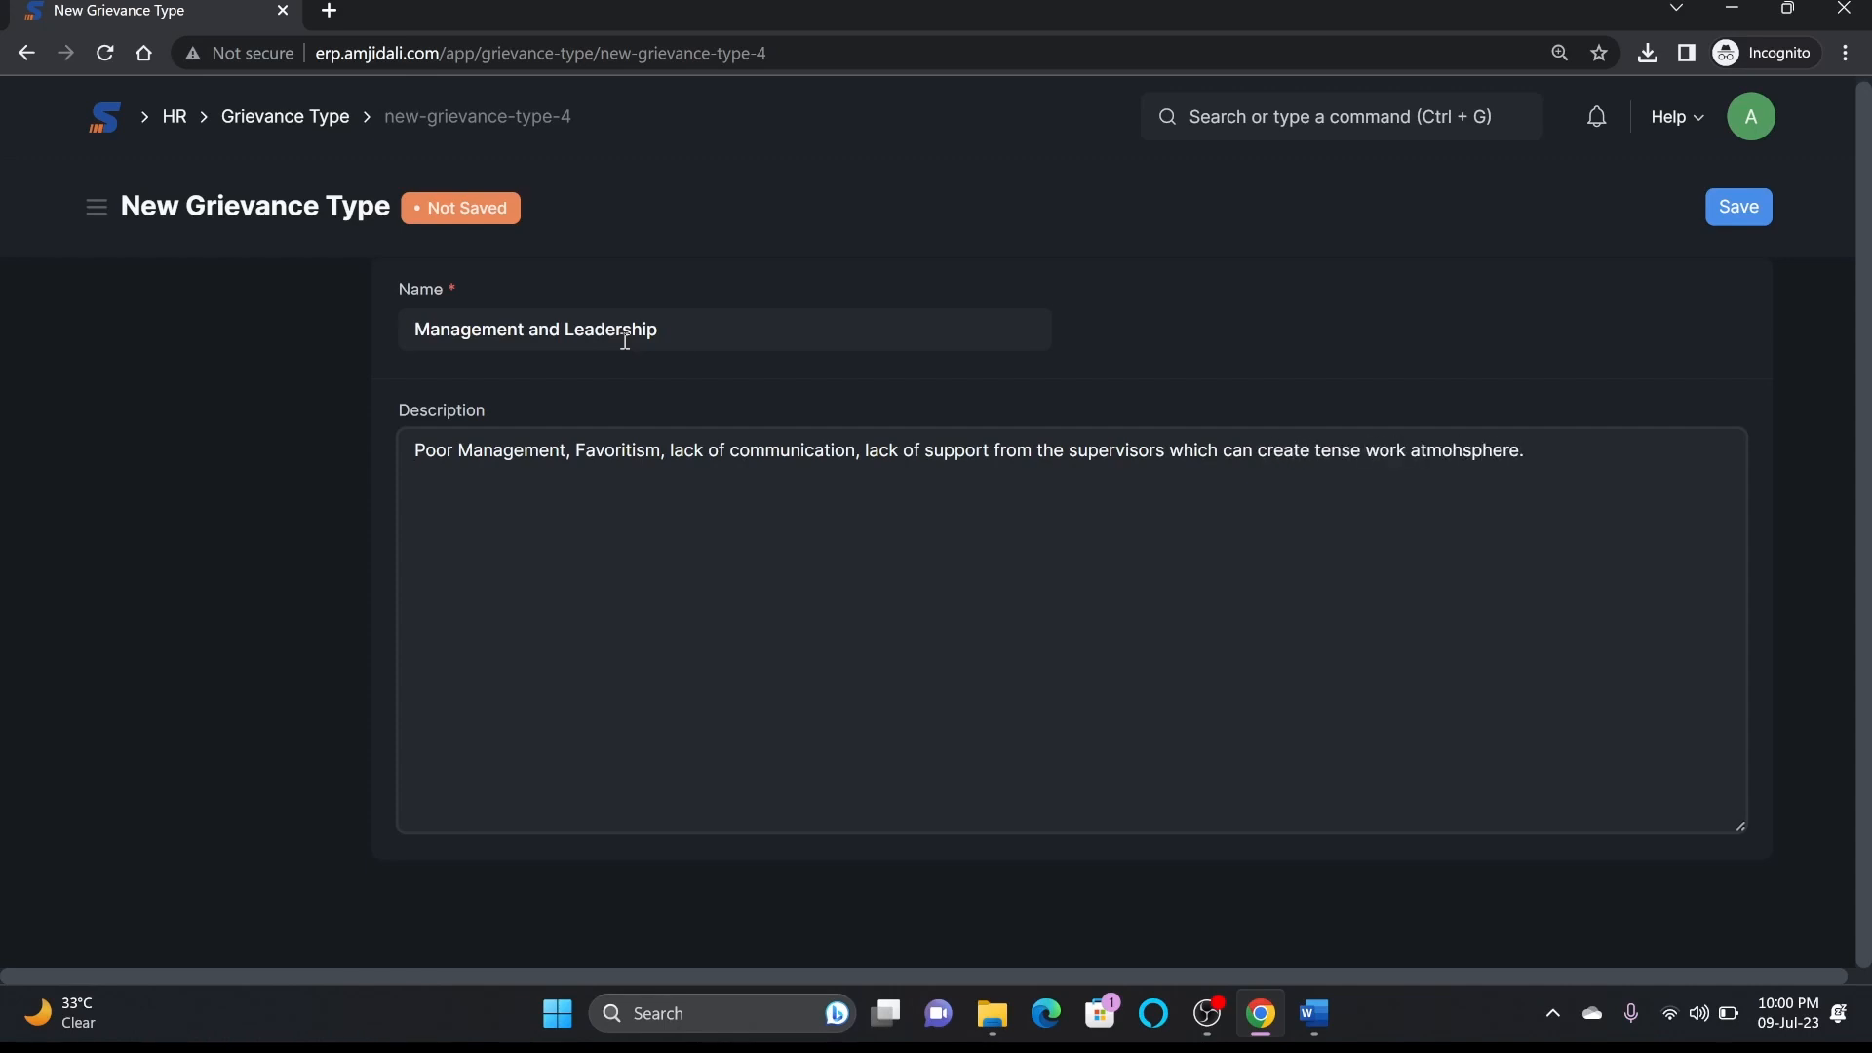
pyautogui.press('Return')
pyautogui.click(1737, 206)
# Step: Return to the grievance type list and add a new entry named "Career Development and Growth"
pyautogui.click(321, 118)
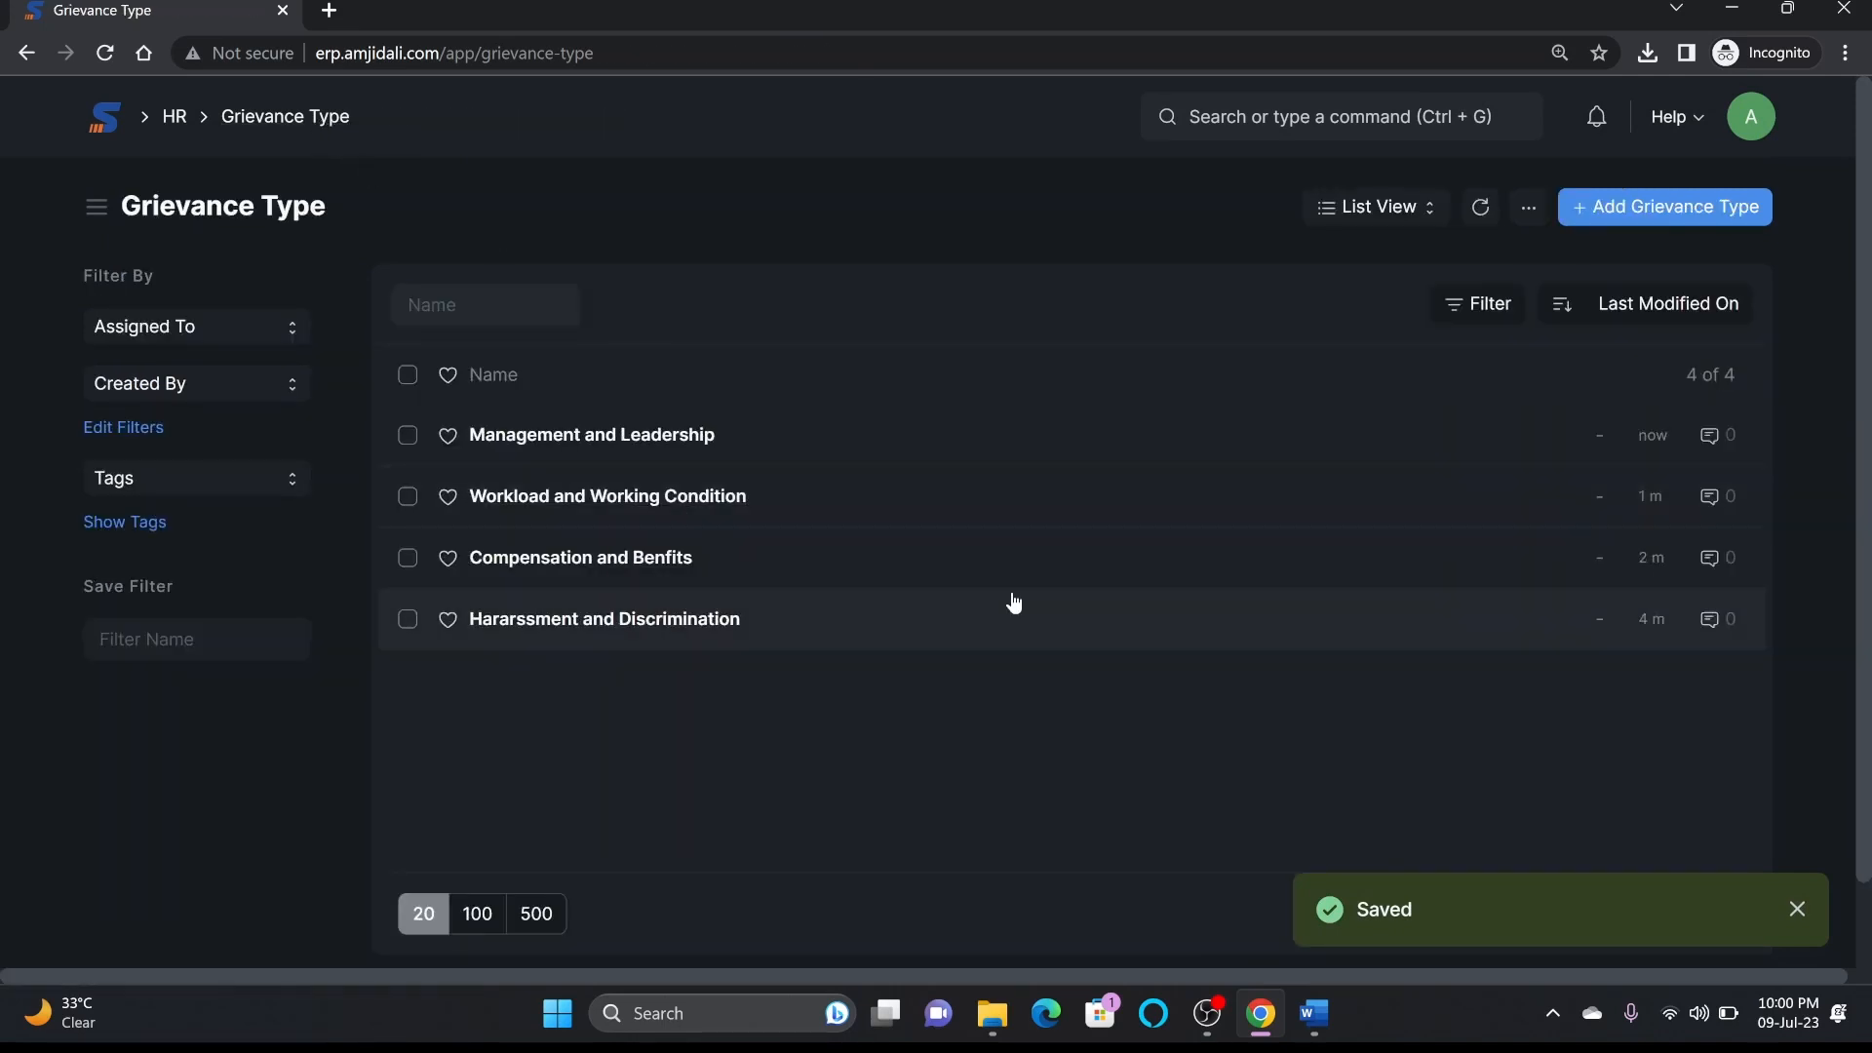
pyautogui.click(1606, 208)
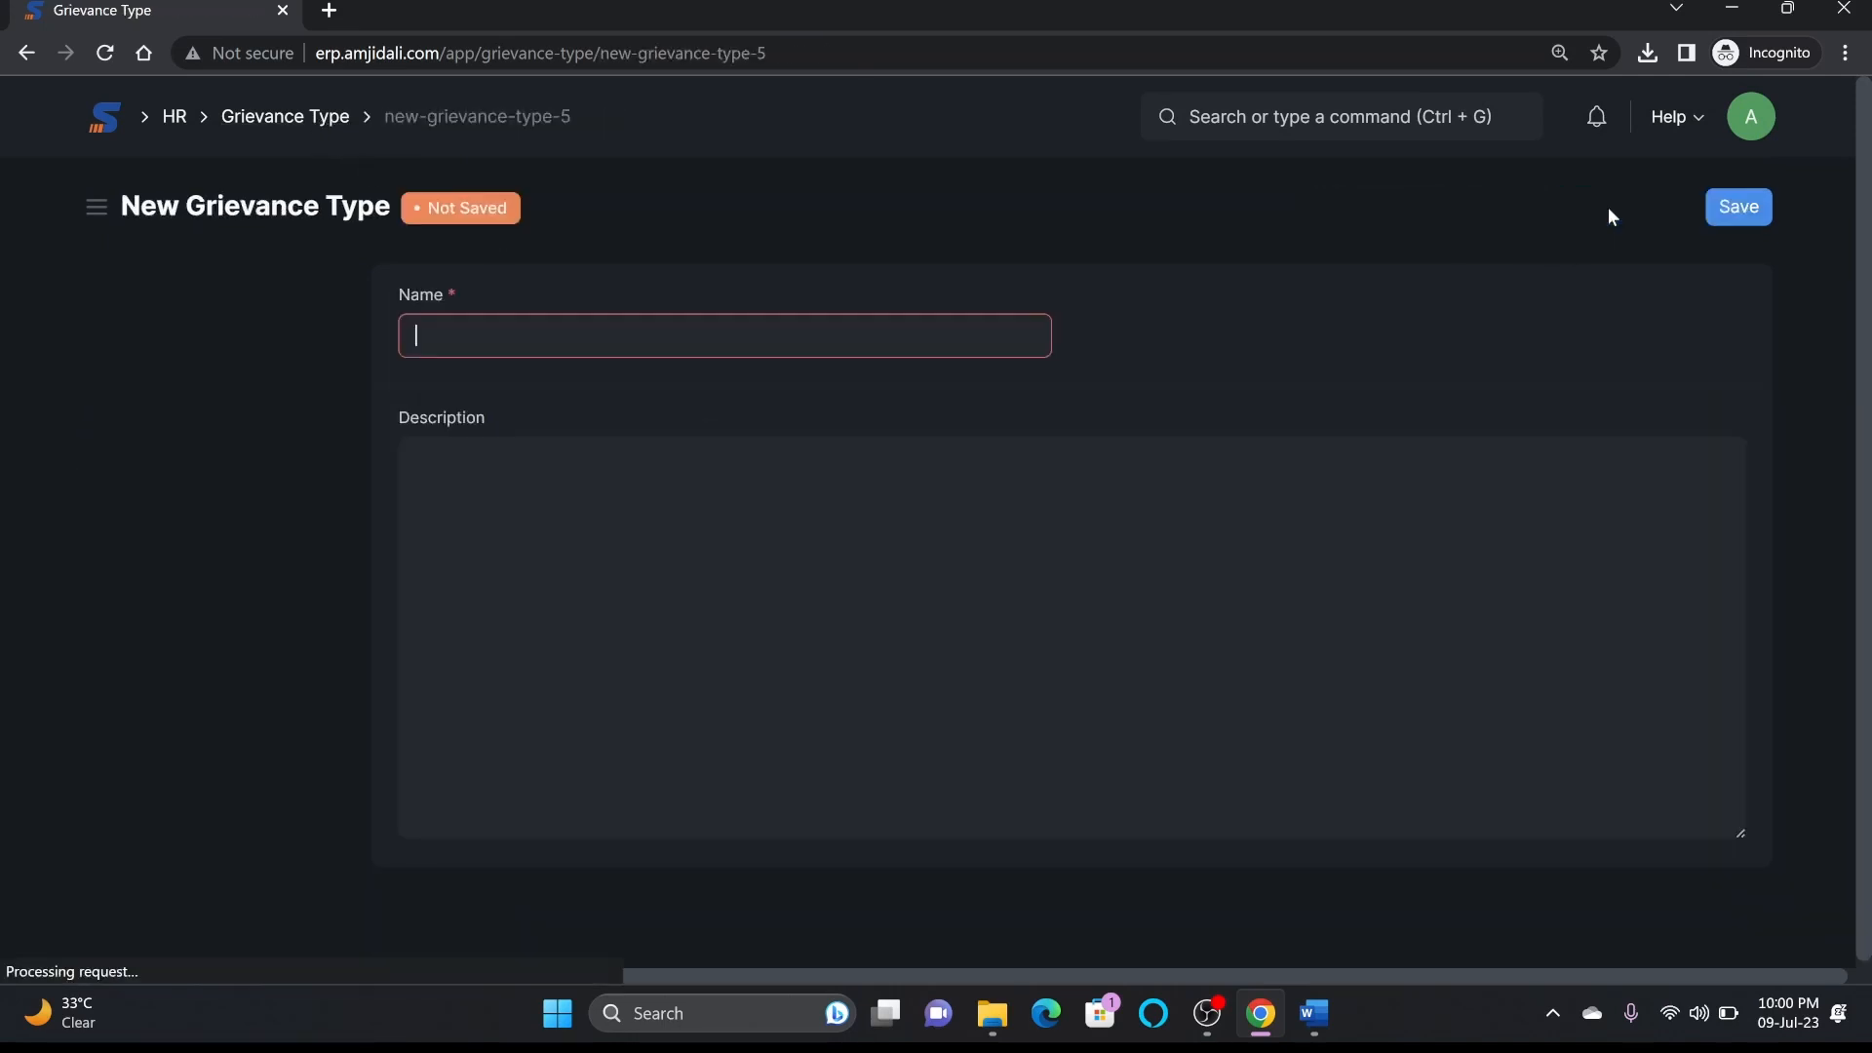
pyautogui.write('Career Devel')
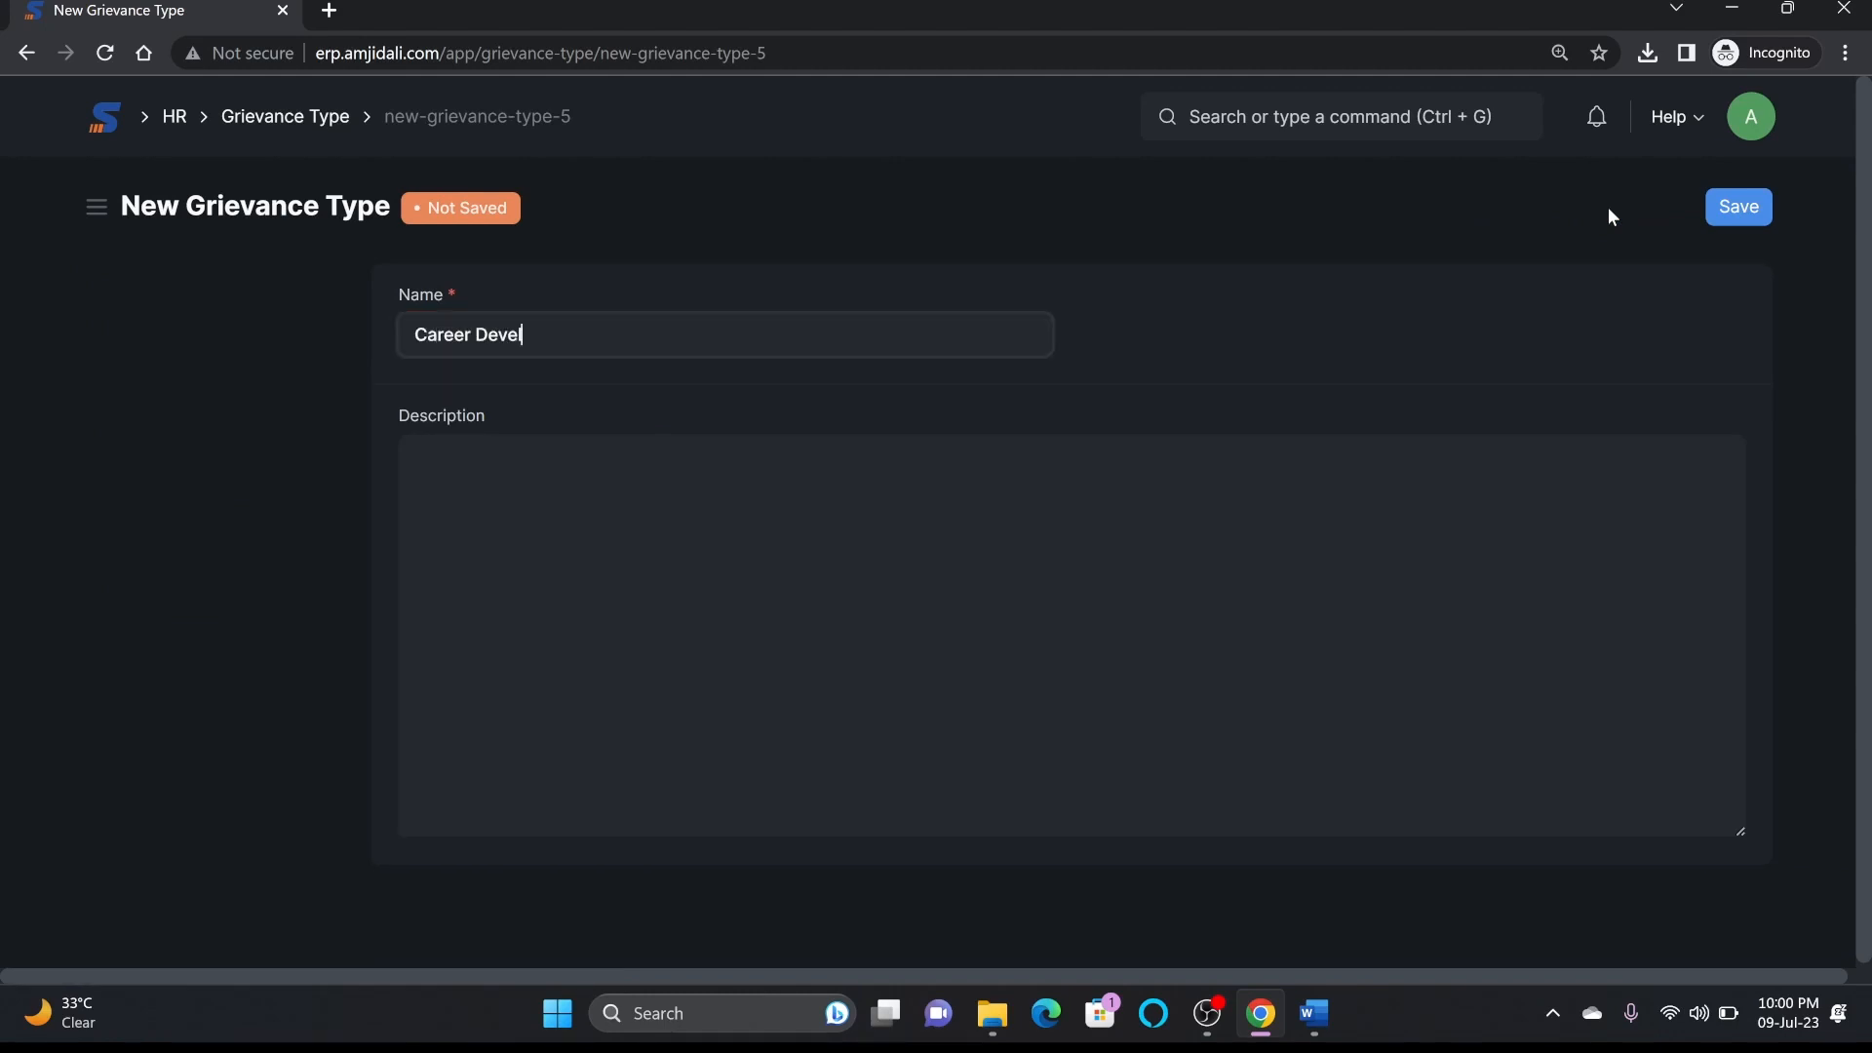
pyautogui.write('opment and Growth')
pyautogui.press('Tab')
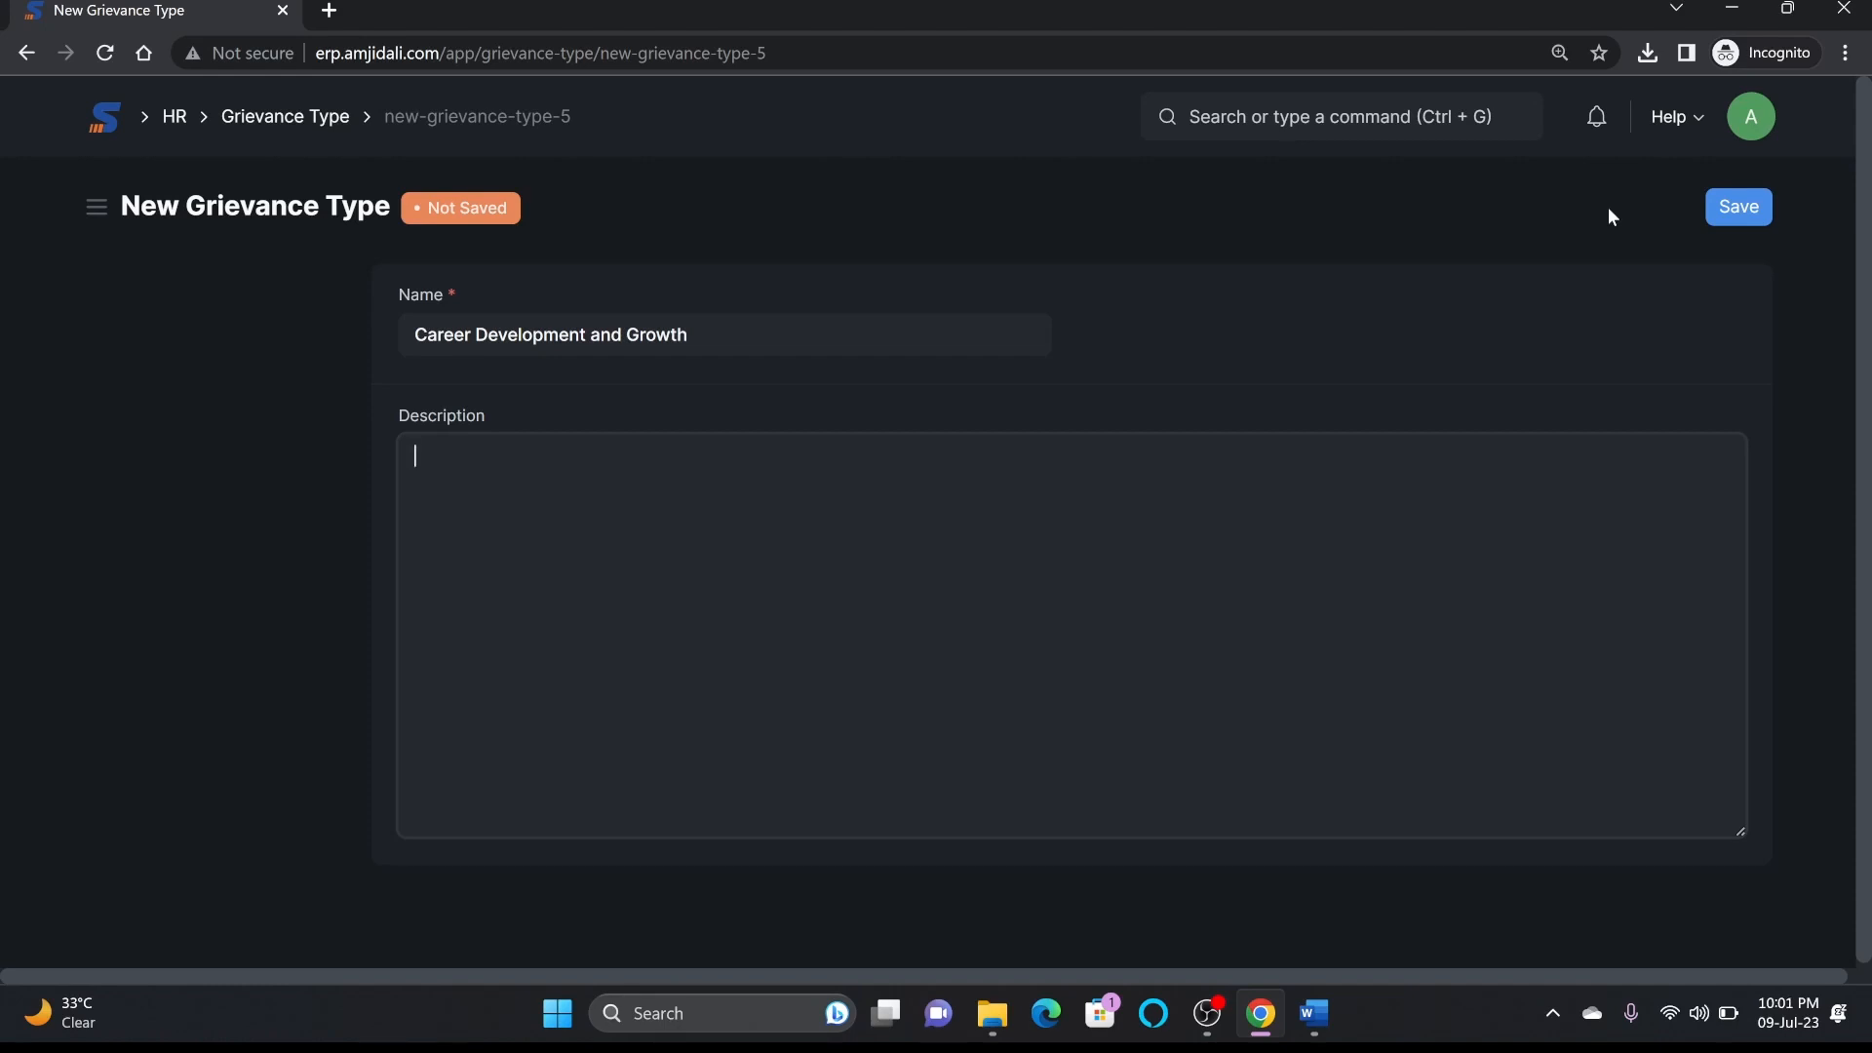
# Step: Describe it as "Opportunities for growht, lack of career development support, unfair promotion practices.", save it and return to the grievance type list
pyautogui.write('Opportunities for gro')
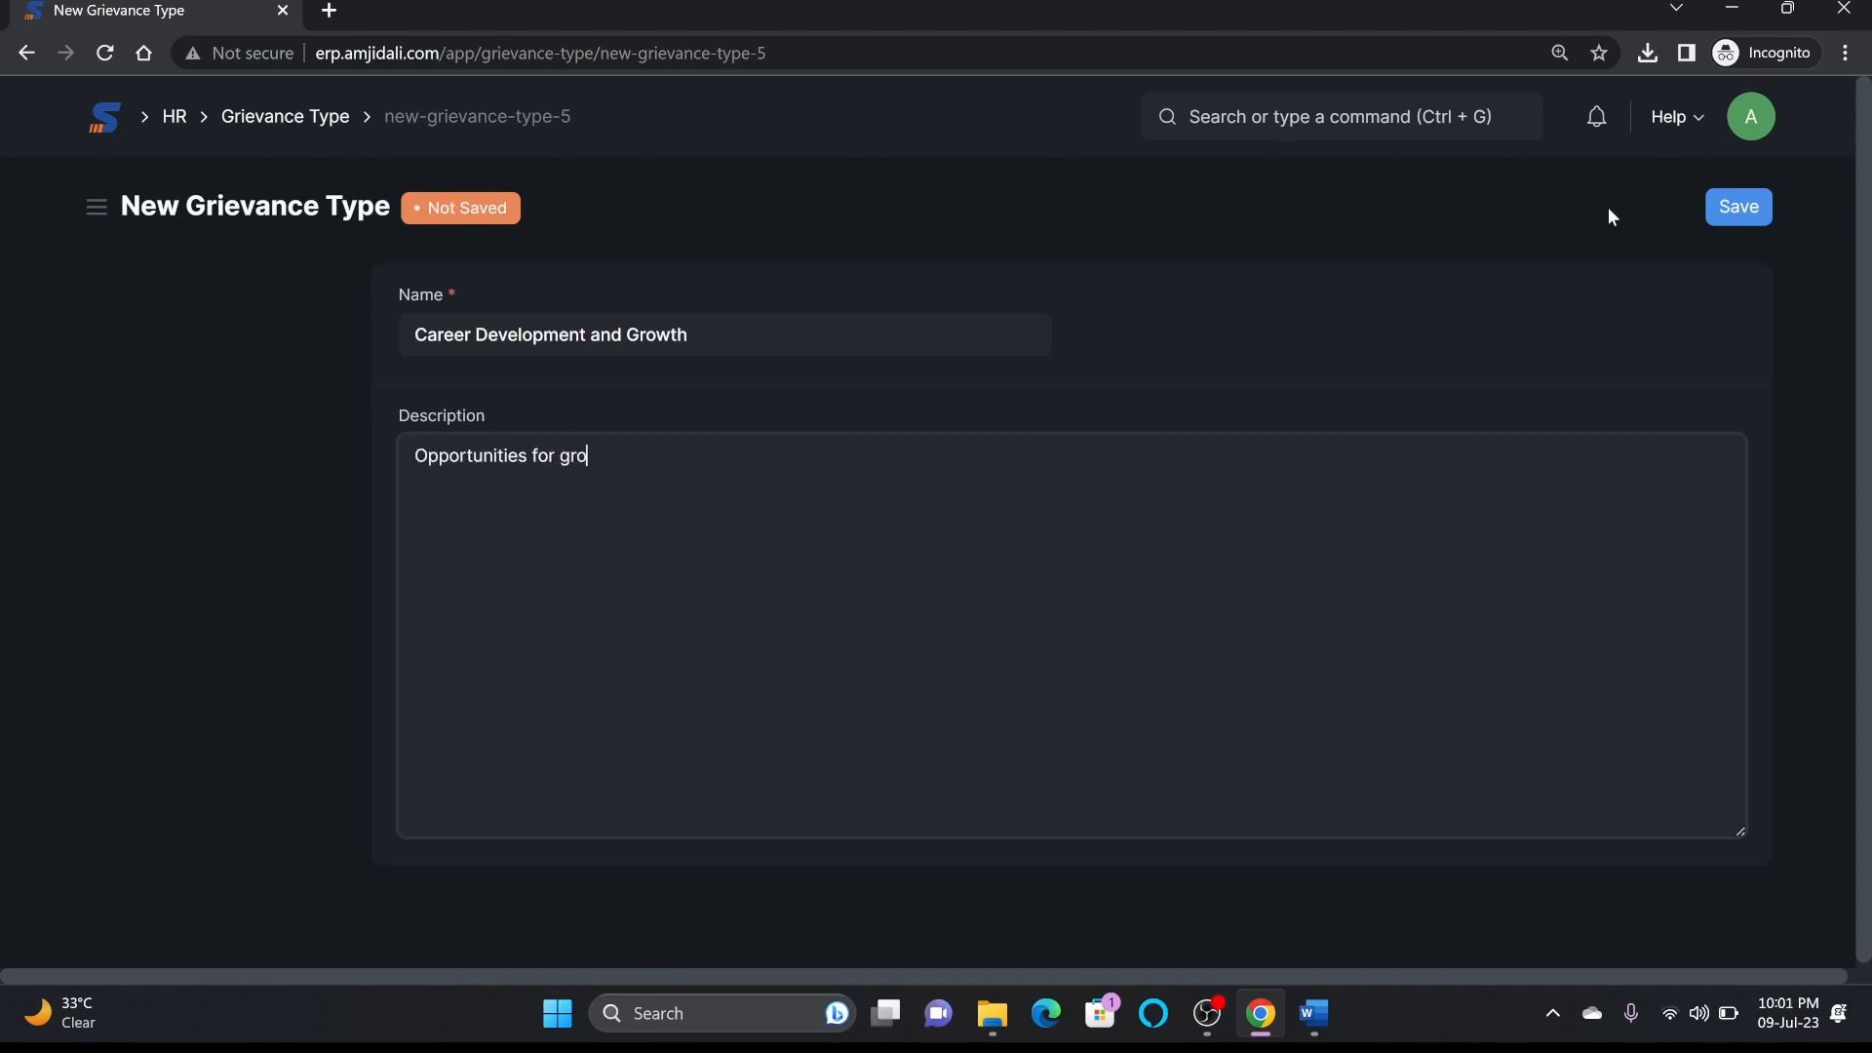
pyautogui.write('wht, lack of career development suppo')
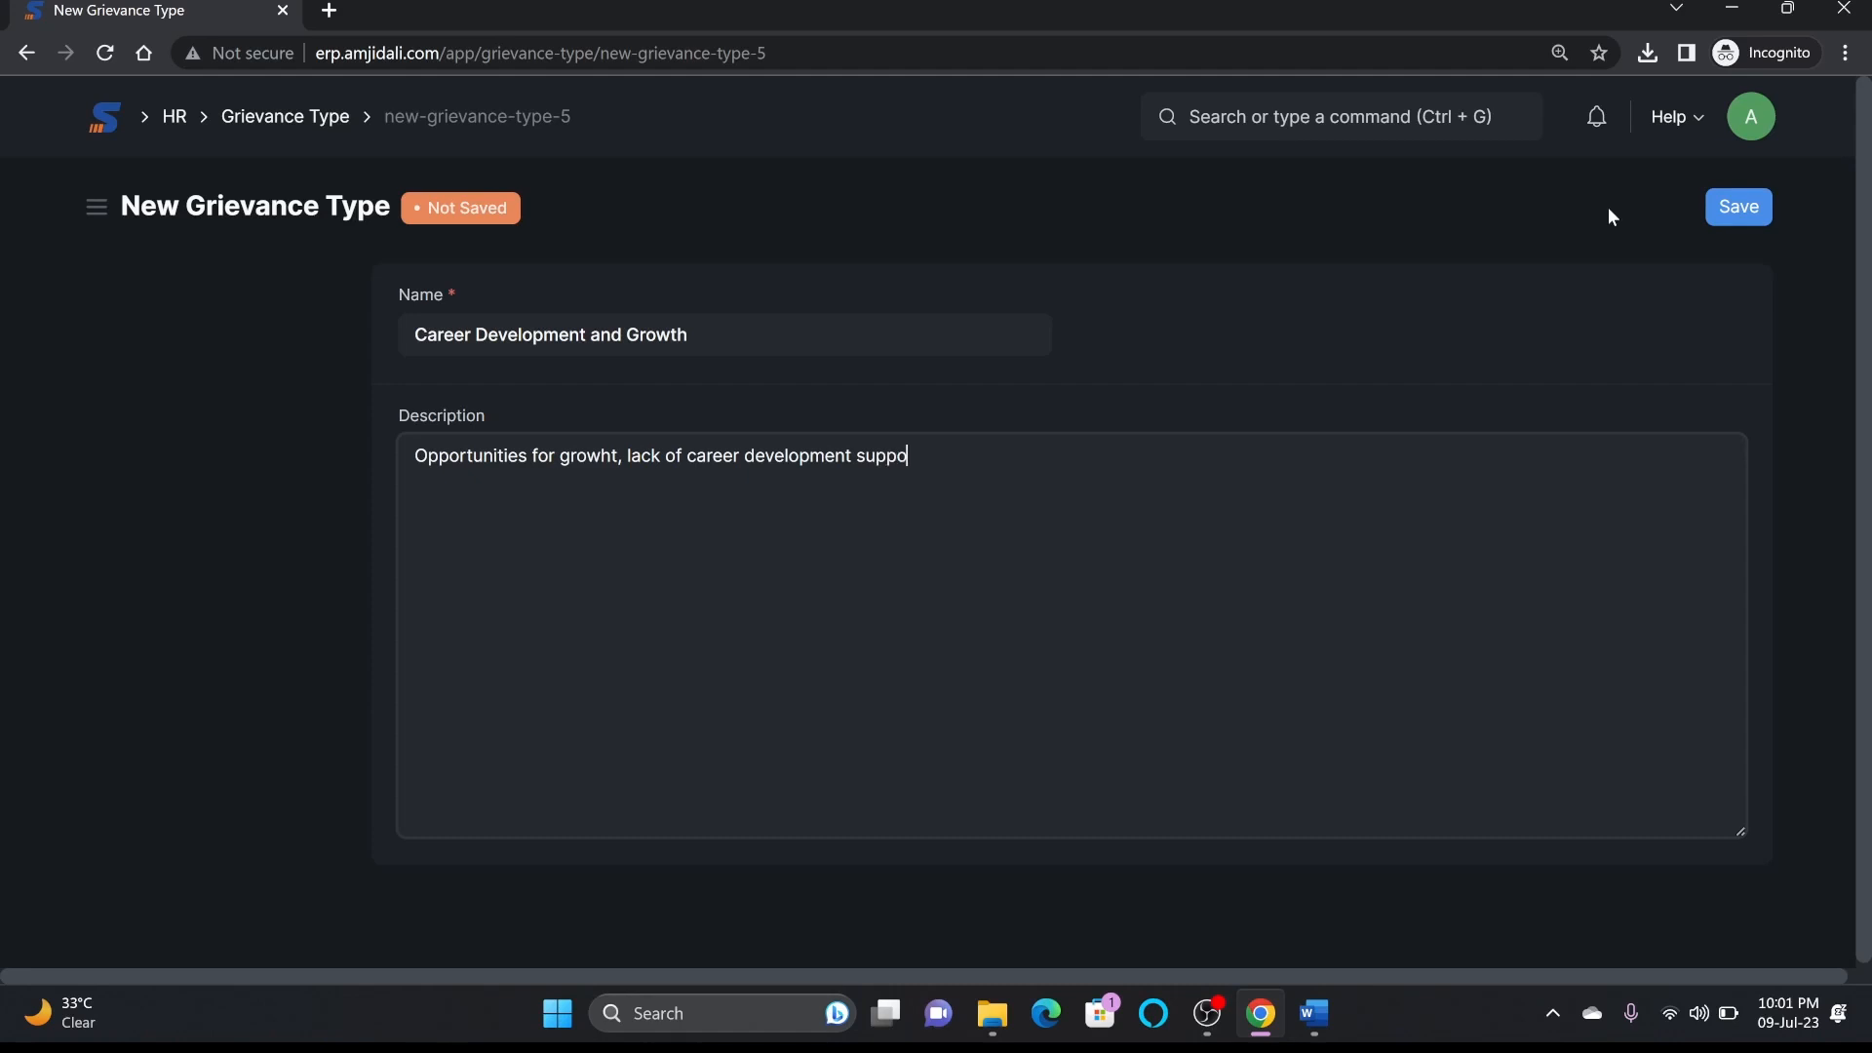
pyautogui.write('rt, unfair promotion practices')
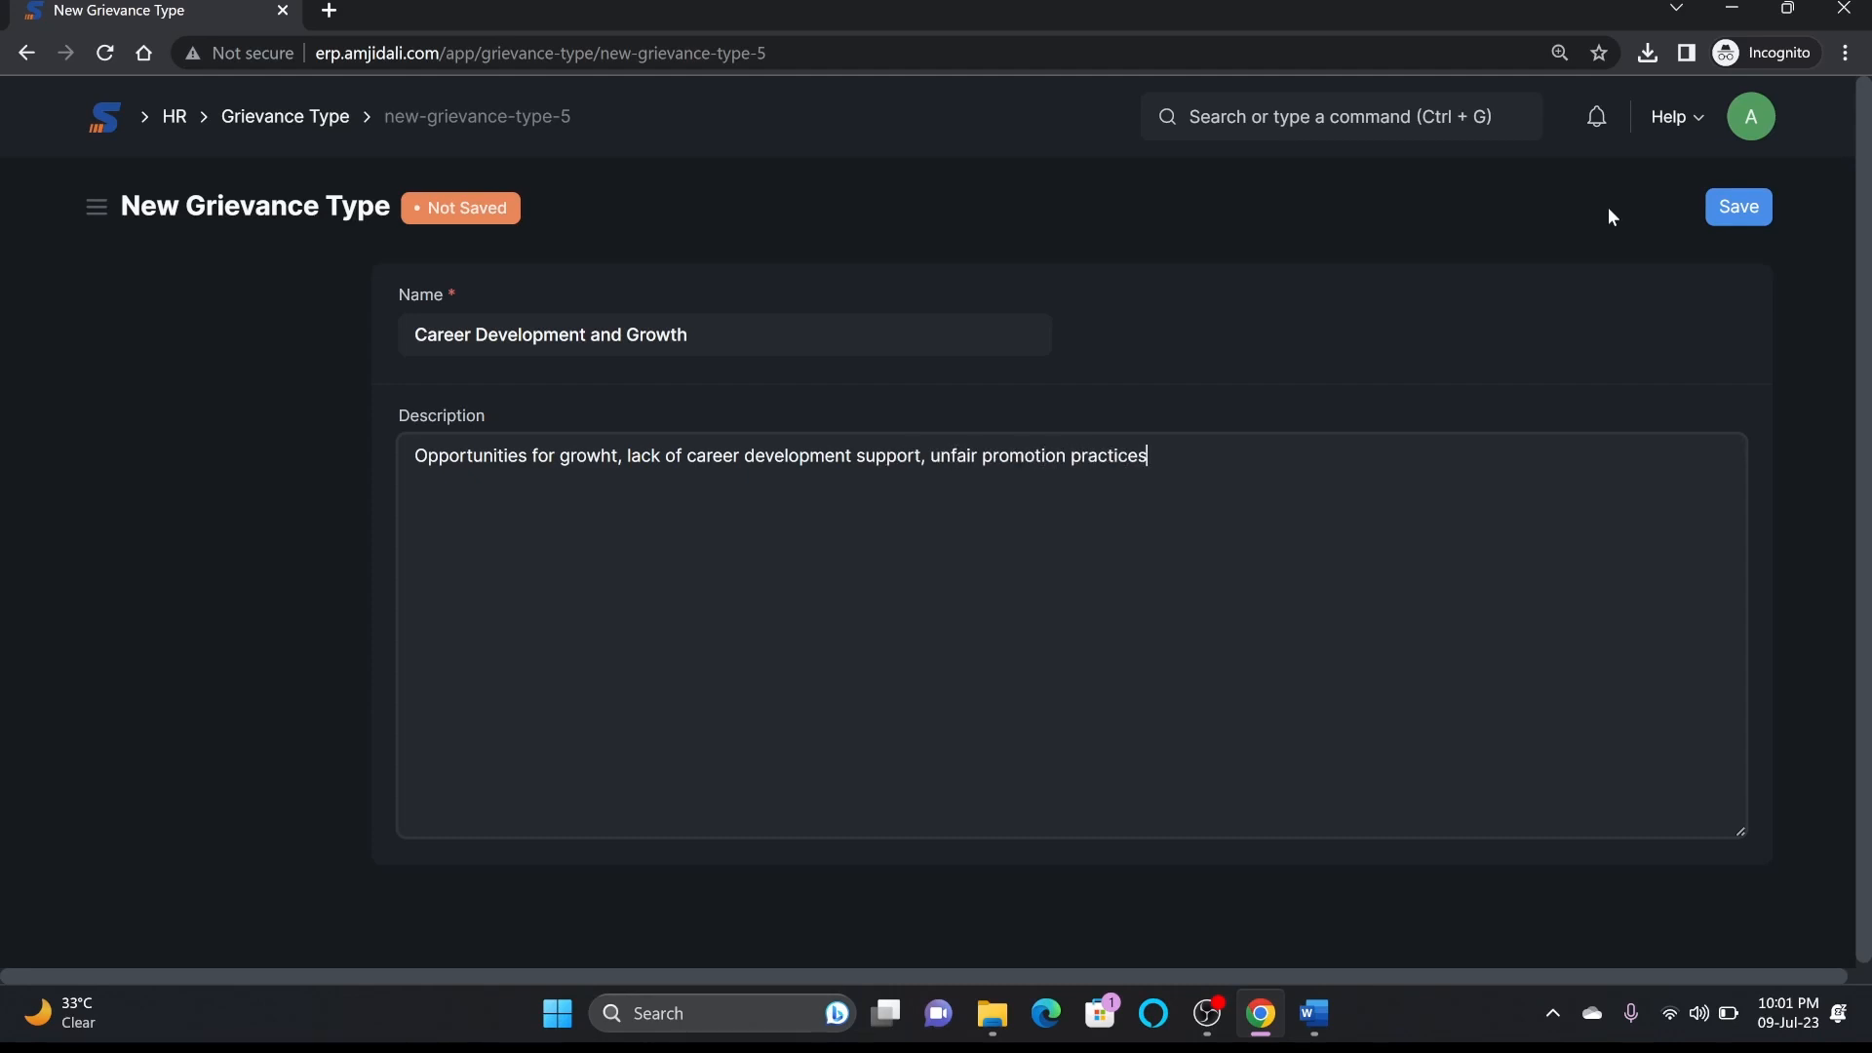
pyautogui.write('.')
pyautogui.click(1760, 208)
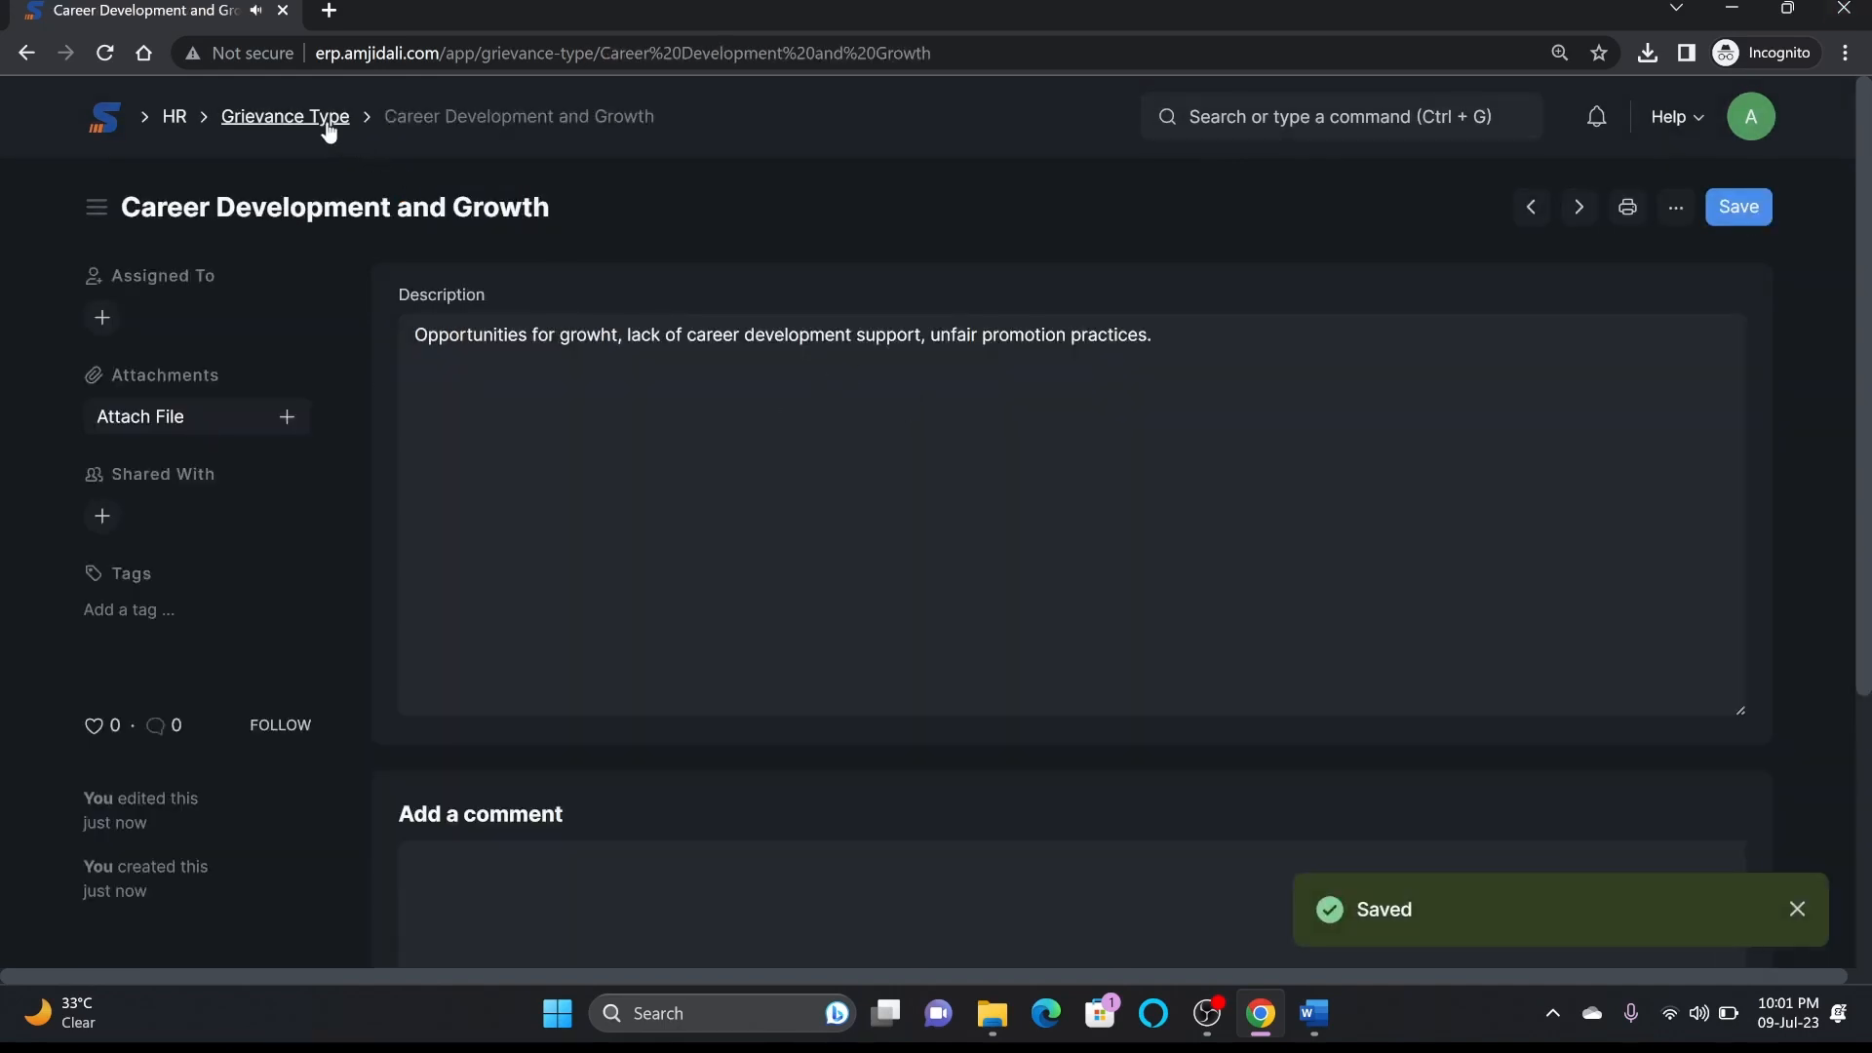
pyautogui.click(328, 119)
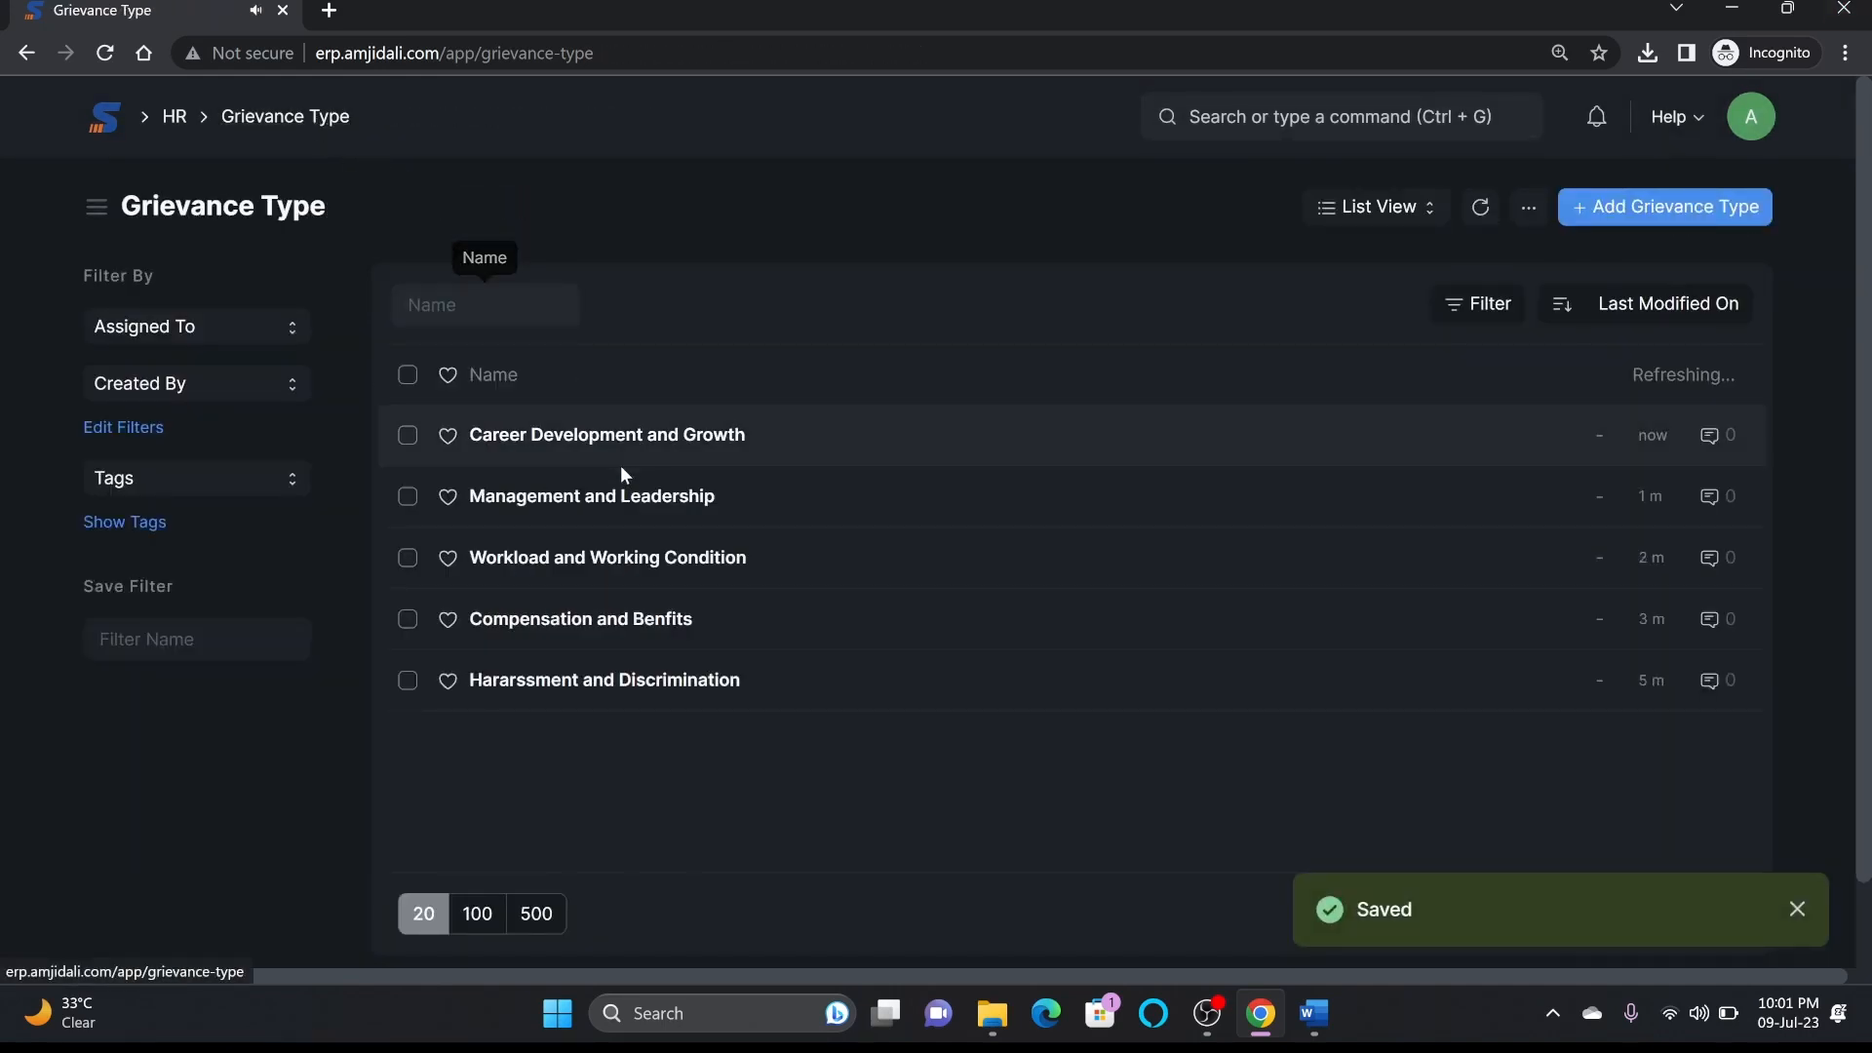